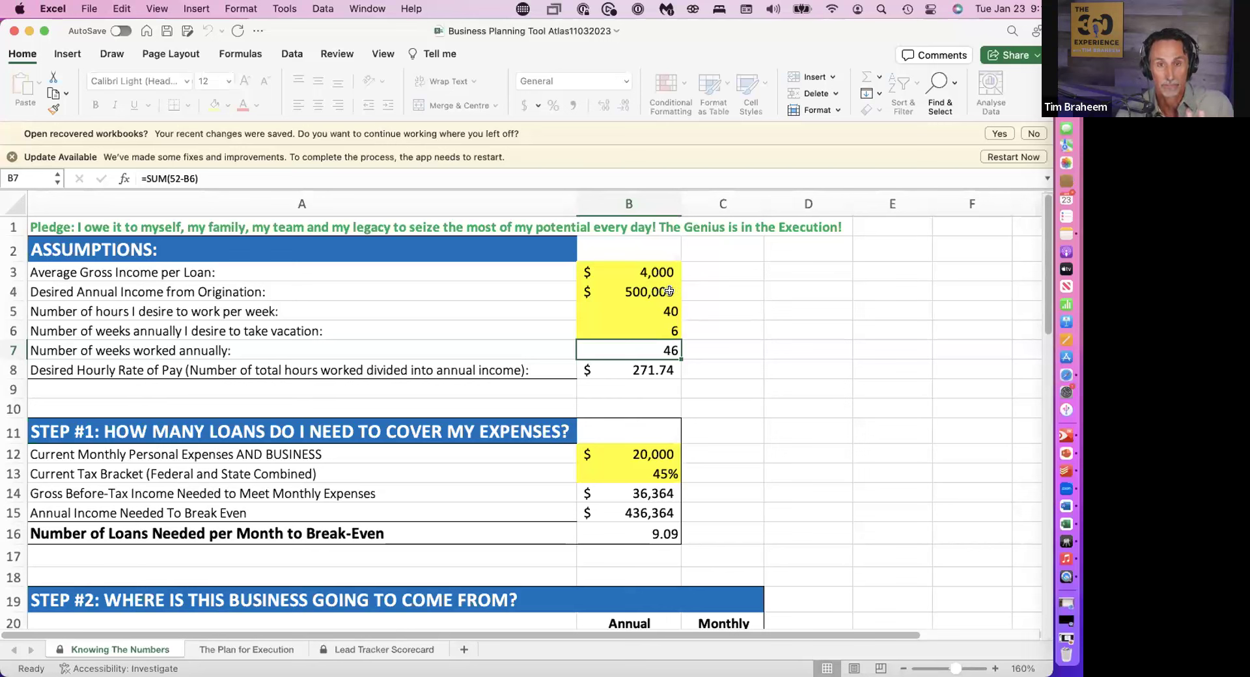
- Test a desired annual income from origination of 40,000, and restore it to 500,000
{"action": "left_click", "coordinate": [657, 292]}
{"action": "type", "text": "40000"}
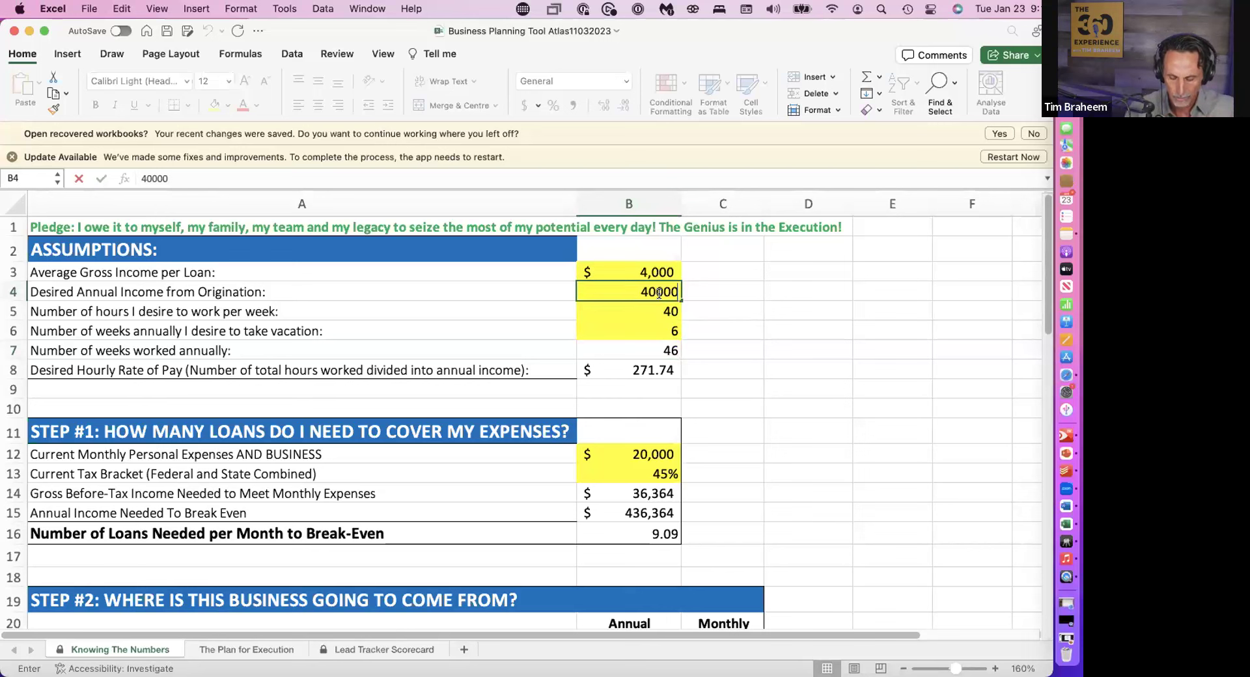
{"action": "key", "text": "Return"}
{"action": "left_click", "coordinate": [656, 291]}
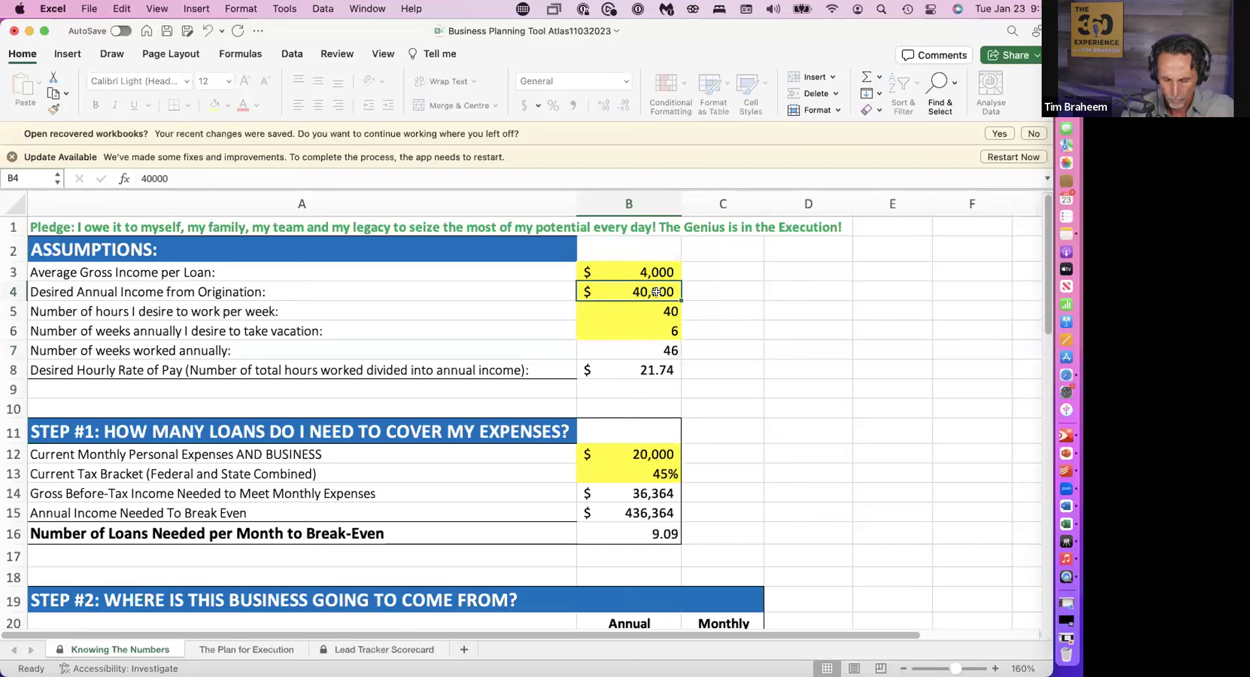
{"action": "type", "text": "500000"}
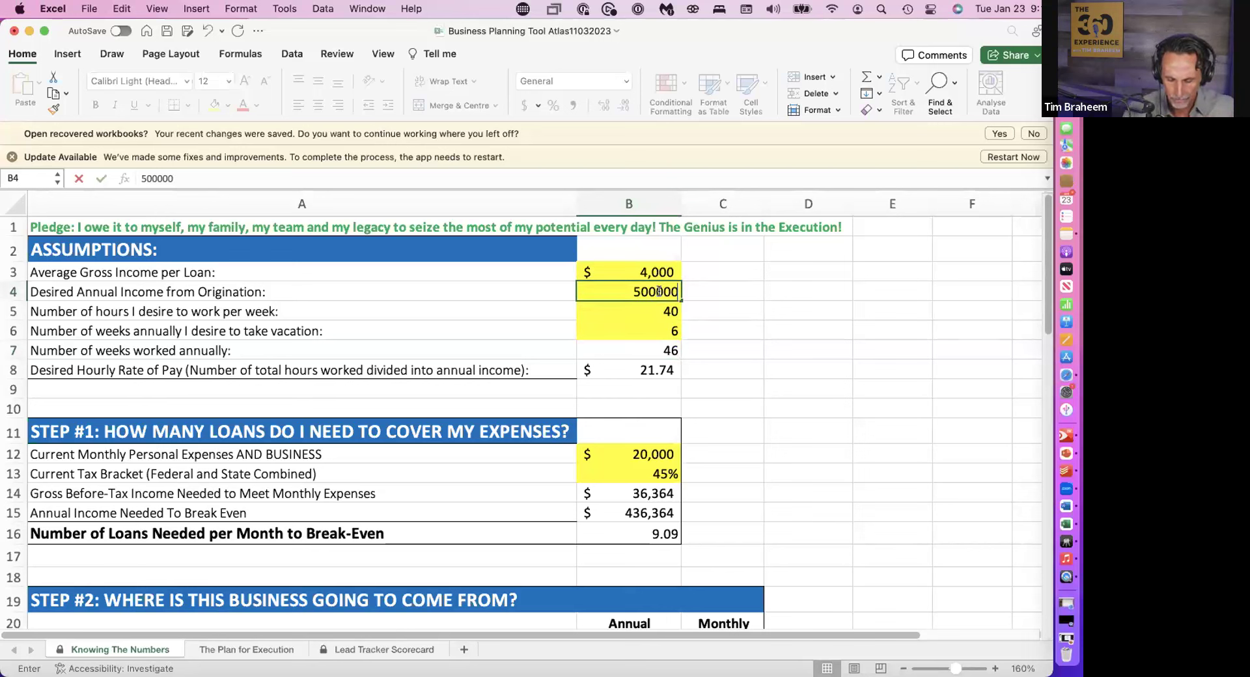
{"action": "left_click", "coordinate": [765, 362]}
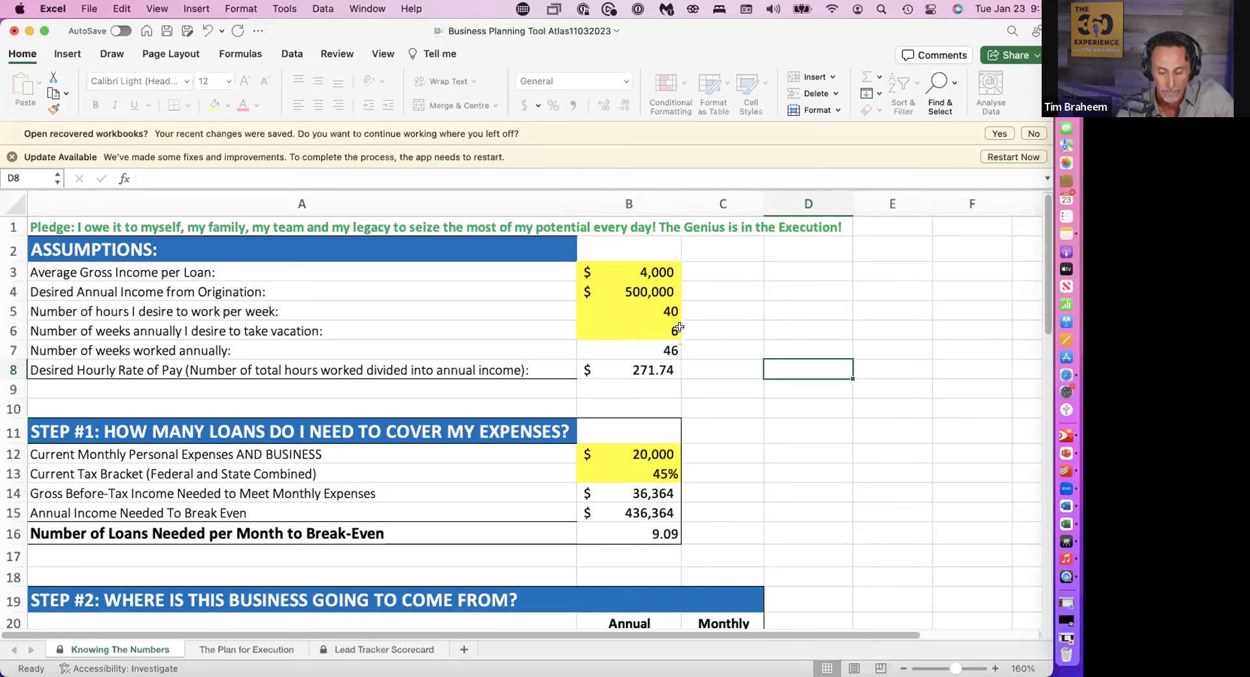
- Review the vacation weeks, weeks worked and hourly rate in the assumptions, plus the Step #1 expenses and tax bracket section
{"action": "left_click_drag", "start_coordinate": [678, 336], "coordinate": [717, 334]}
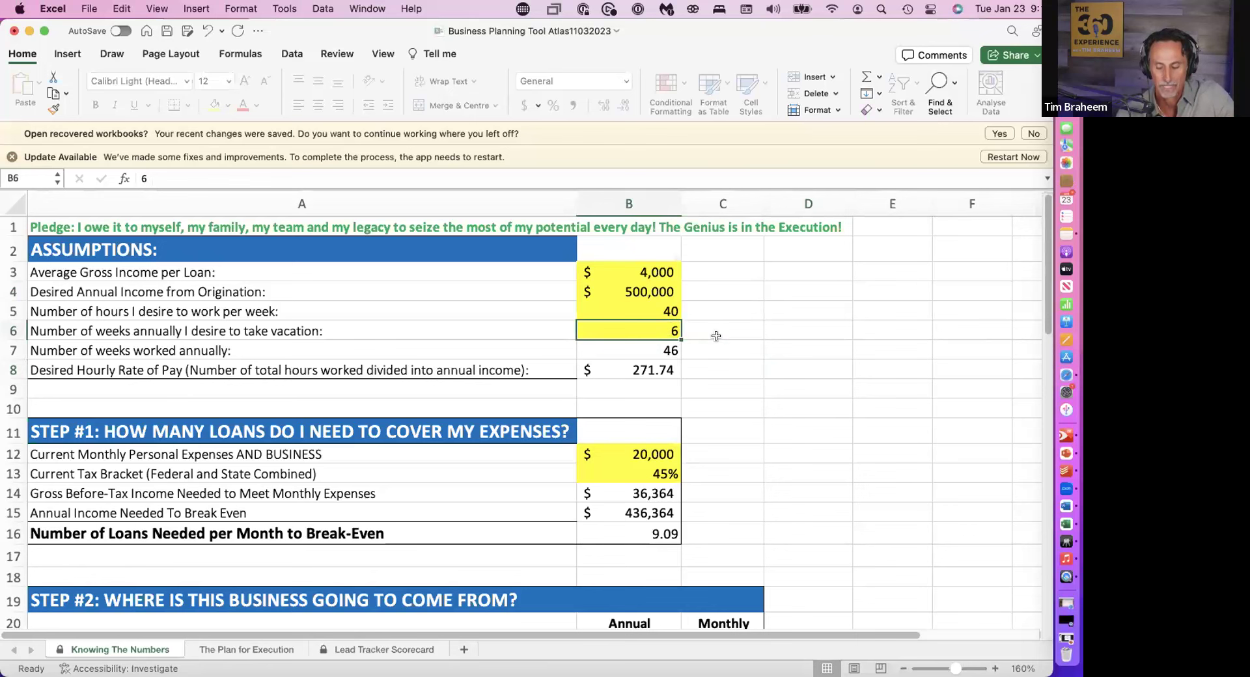
{"action": "left_click", "coordinate": [688, 351]}
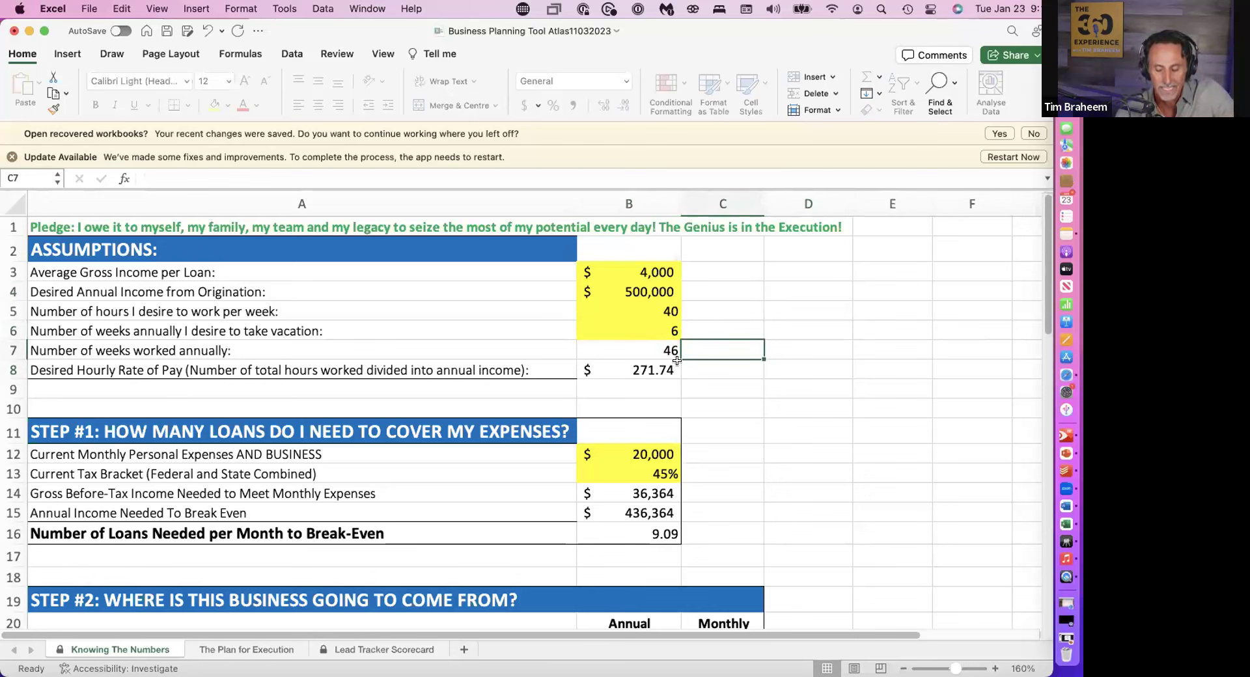
{"action": "left_click", "coordinate": [663, 366]}
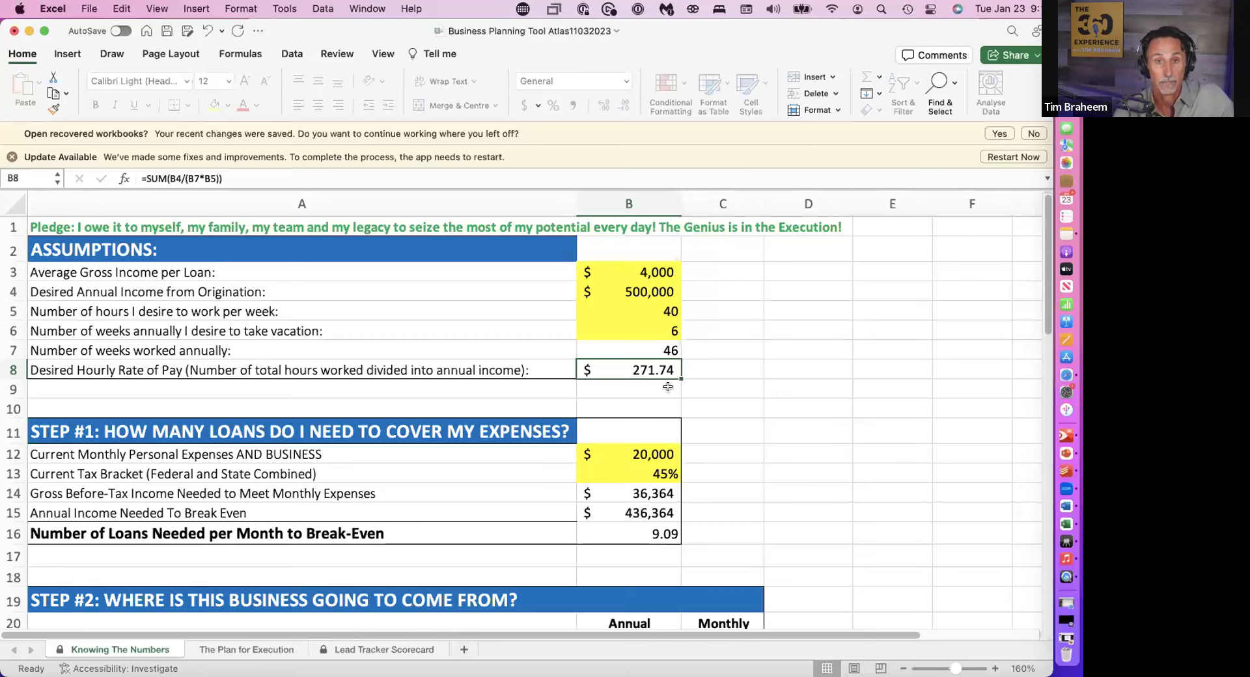
{"action": "scroll", "coordinate": [668, 387], "scroll_direction": "down", "scroll_amount": 7}
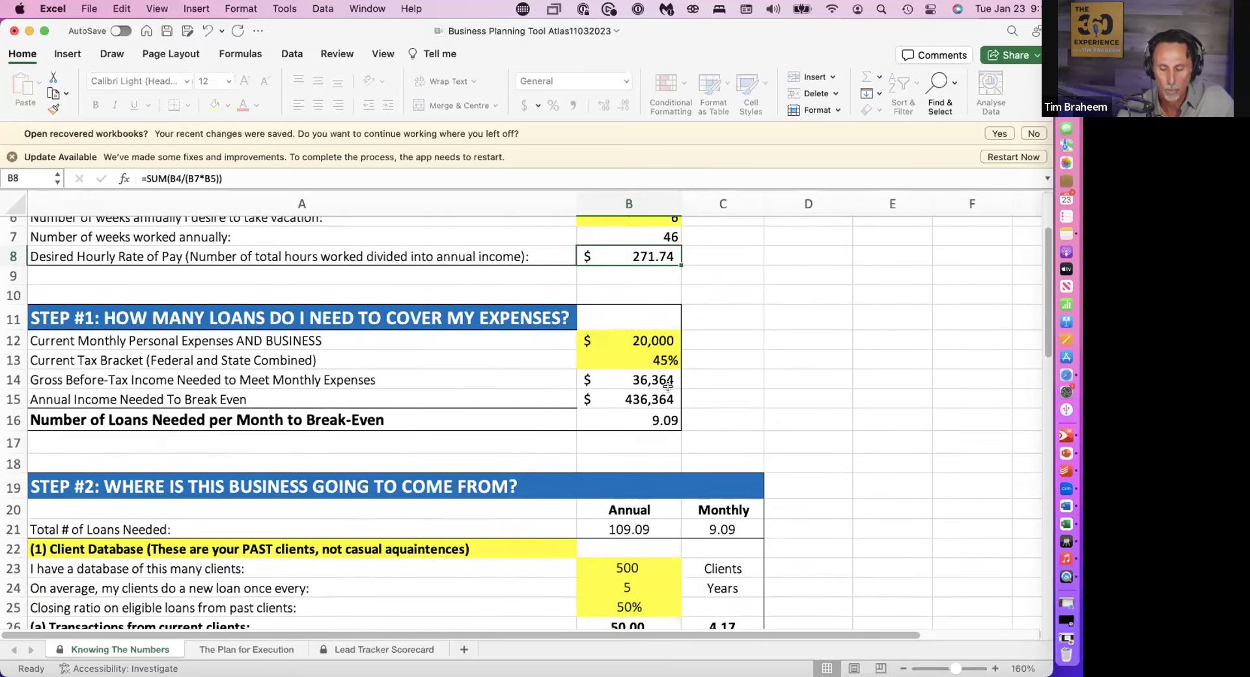
{"action": "scroll", "coordinate": [668, 386], "scroll_direction": "down", "scroll_amount": 2}
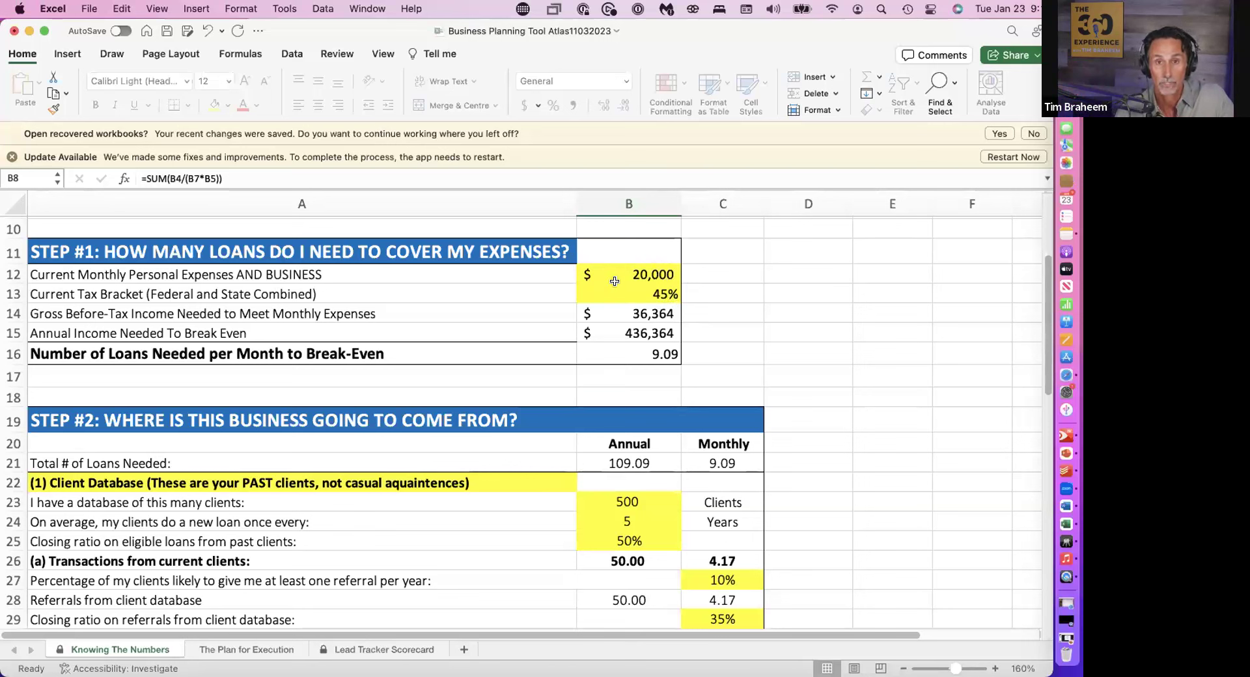
{"action": "left_click", "coordinate": [692, 294]}
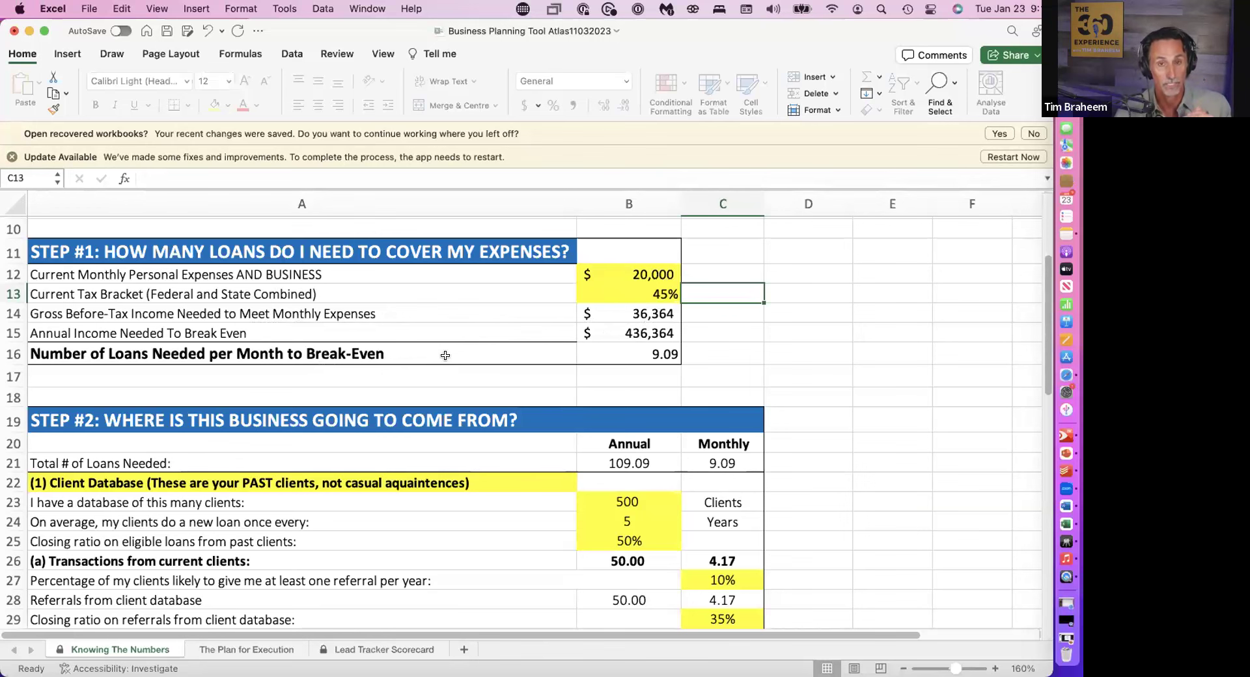
- In the Step #2 client database section, test a new-loan frequency of every 3 years, and restore it to 5
{"action": "scroll", "coordinate": [445, 355], "scroll_direction": "down", "scroll_amount": 4}
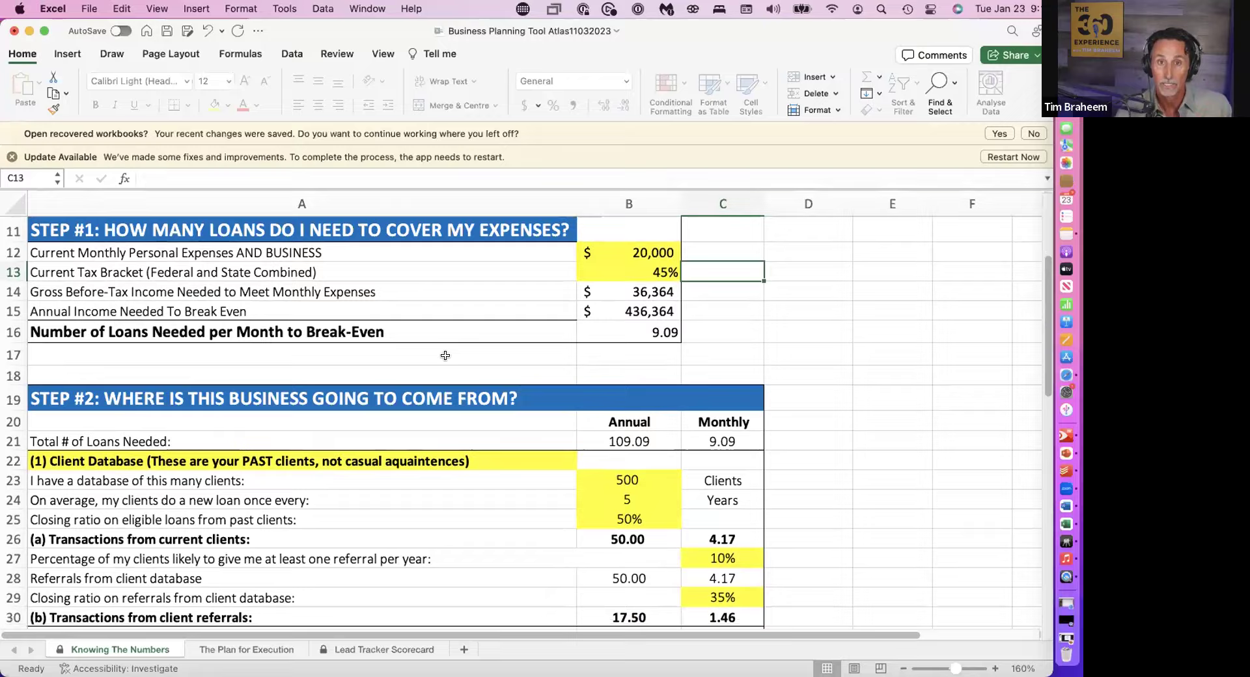
{"action": "scroll", "coordinate": [445, 356], "scroll_direction": "down", "scroll_amount": 2}
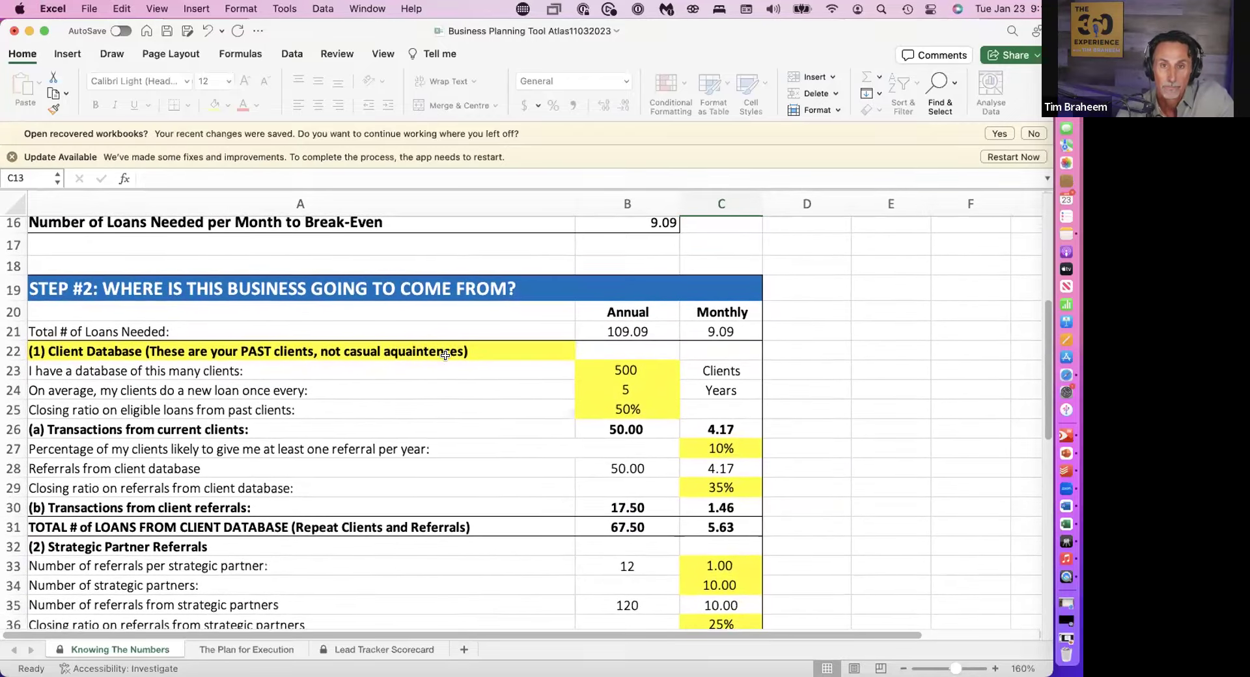
{"action": "scroll", "coordinate": [446, 356], "scroll_direction": "down", "scroll_amount": 2}
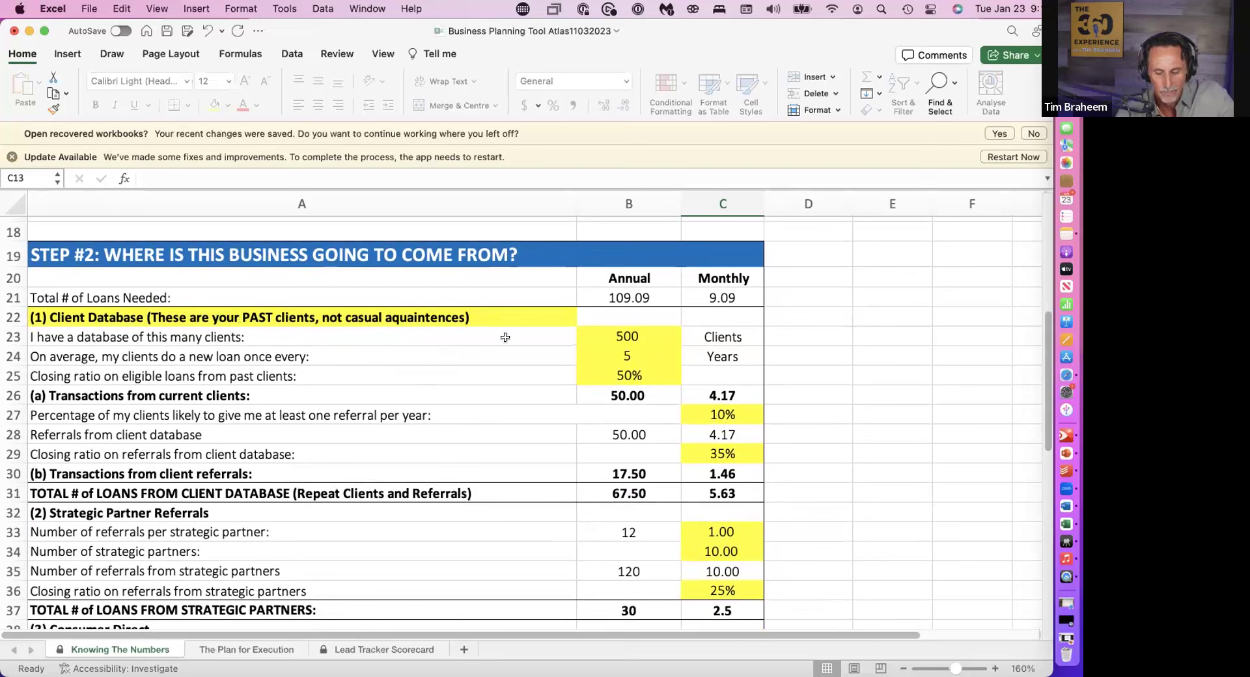
{"action": "left_click", "coordinate": [596, 332]}
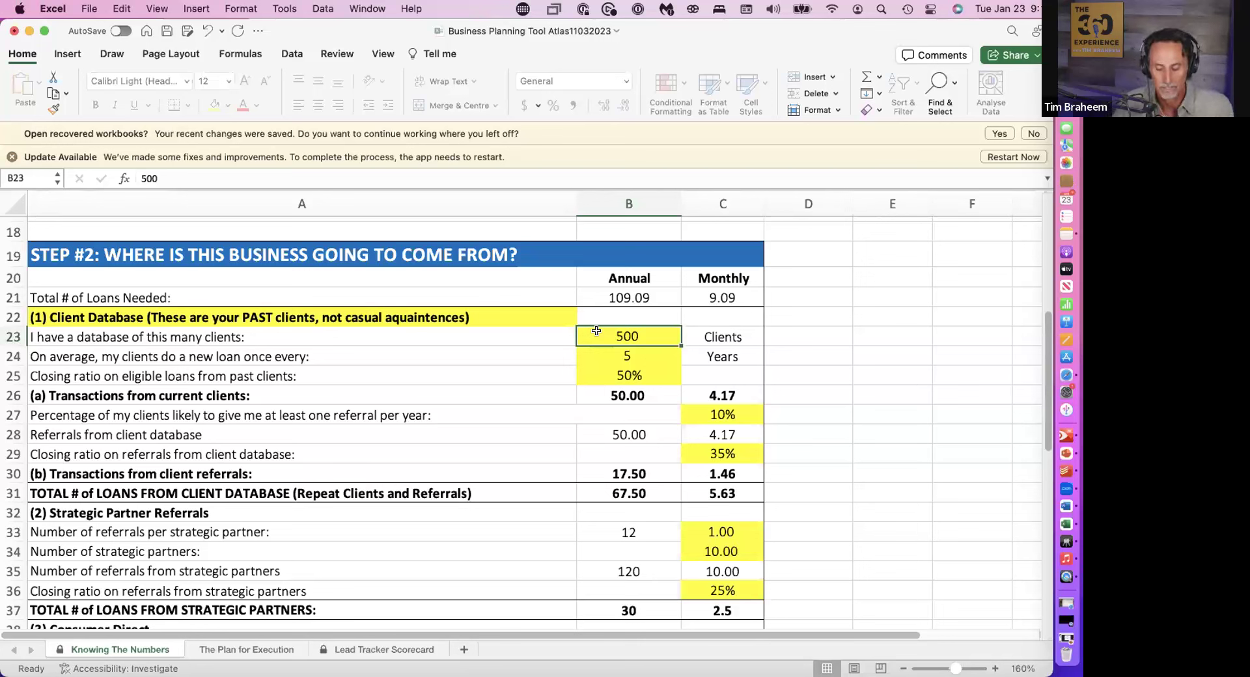
{"action": "left_click", "coordinate": [649, 352]}
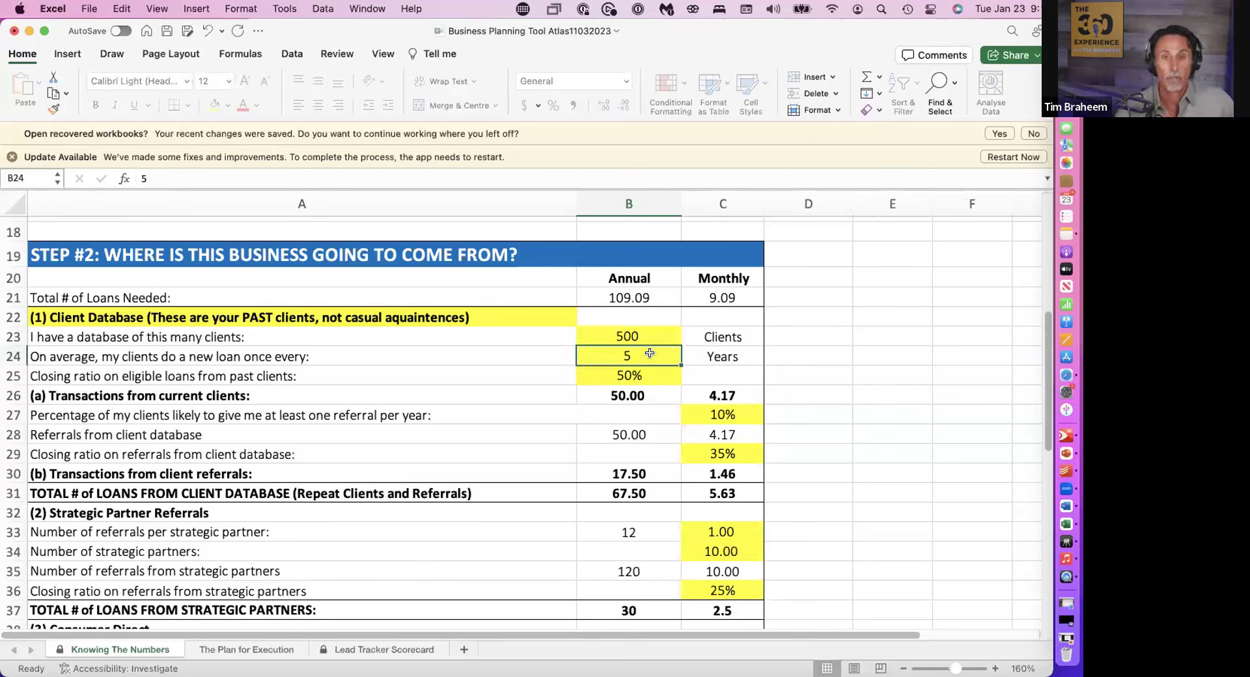
{"action": "type", "text": "3"}
{"action": "key", "text": "Return"}
{"action": "left_click", "coordinate": [639, 351]}
{"action": "type", "text": "5"}
{"action": "key", "text": "Return"}
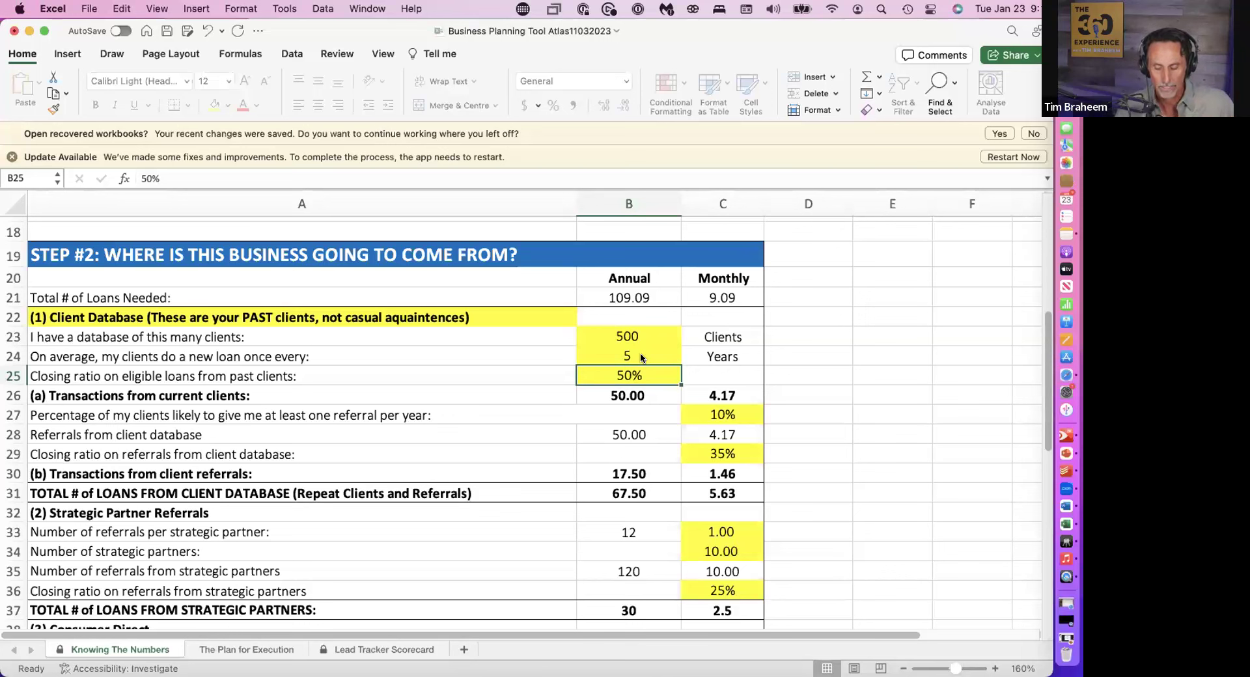
{"action": "left_click", "coordinate": [641, 357]}
- Test a 10% closing ratio on eligible loans from past clients, and restore it to 50%
{"action": "left_click", "coordinate": [638, 373]}
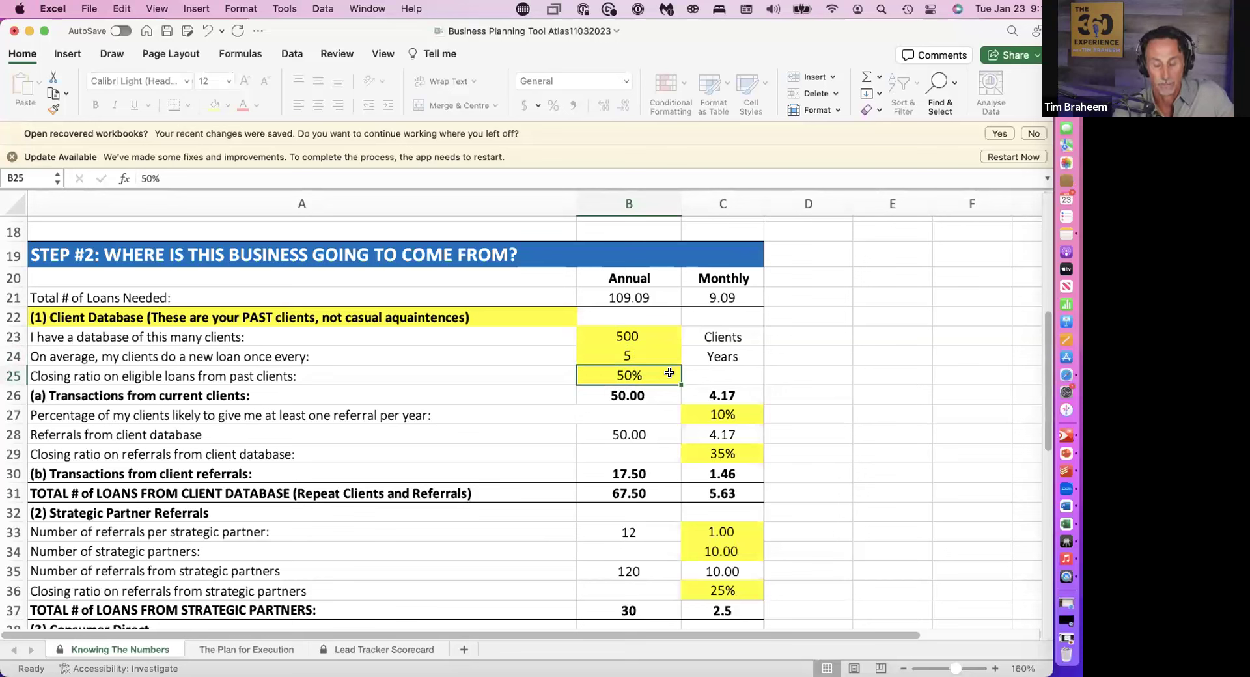
{"action": "type", "text": "10"}
{"action": "key", "text": "Return"}
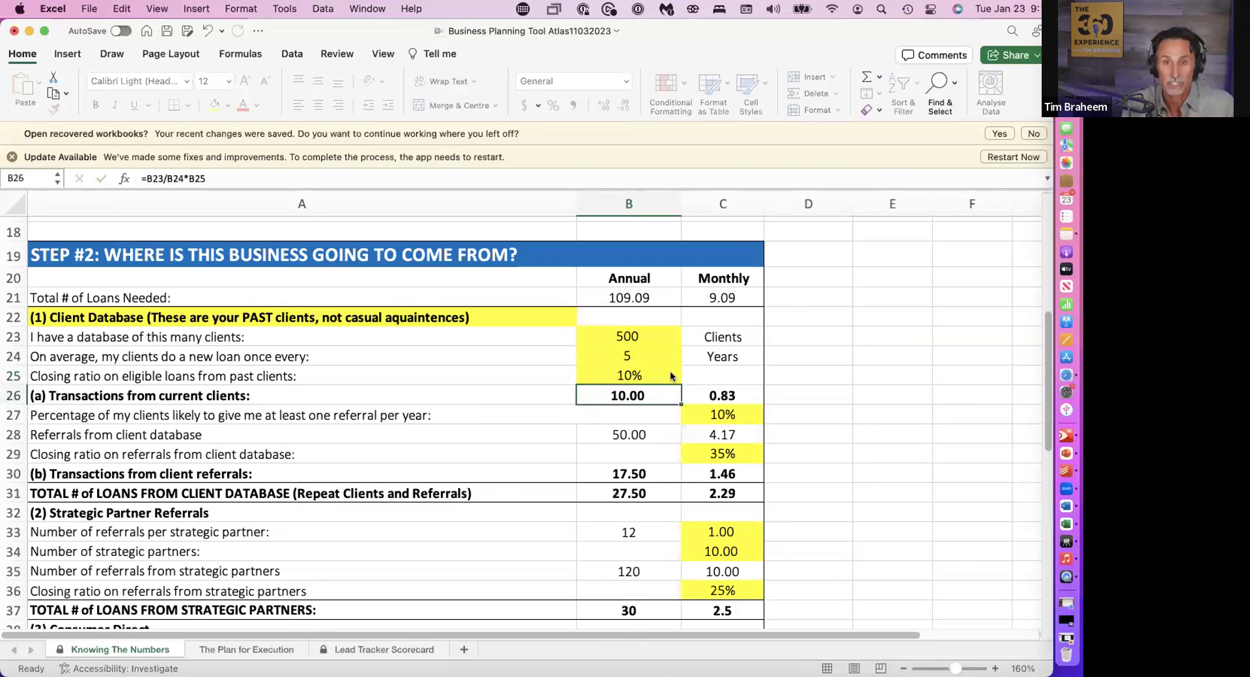
{"action": "left_click", "coordinate": [670, 372]}
{"action": "type", "text": "50"}
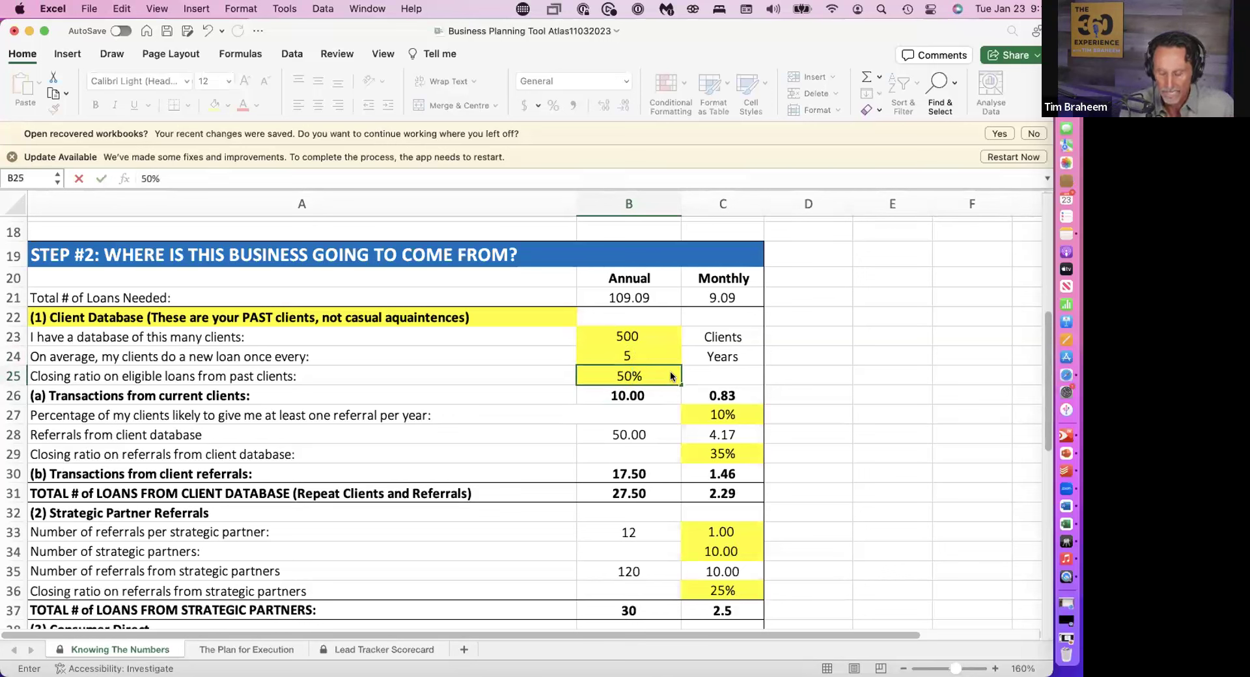
{"action": "key", "text": "Return"}
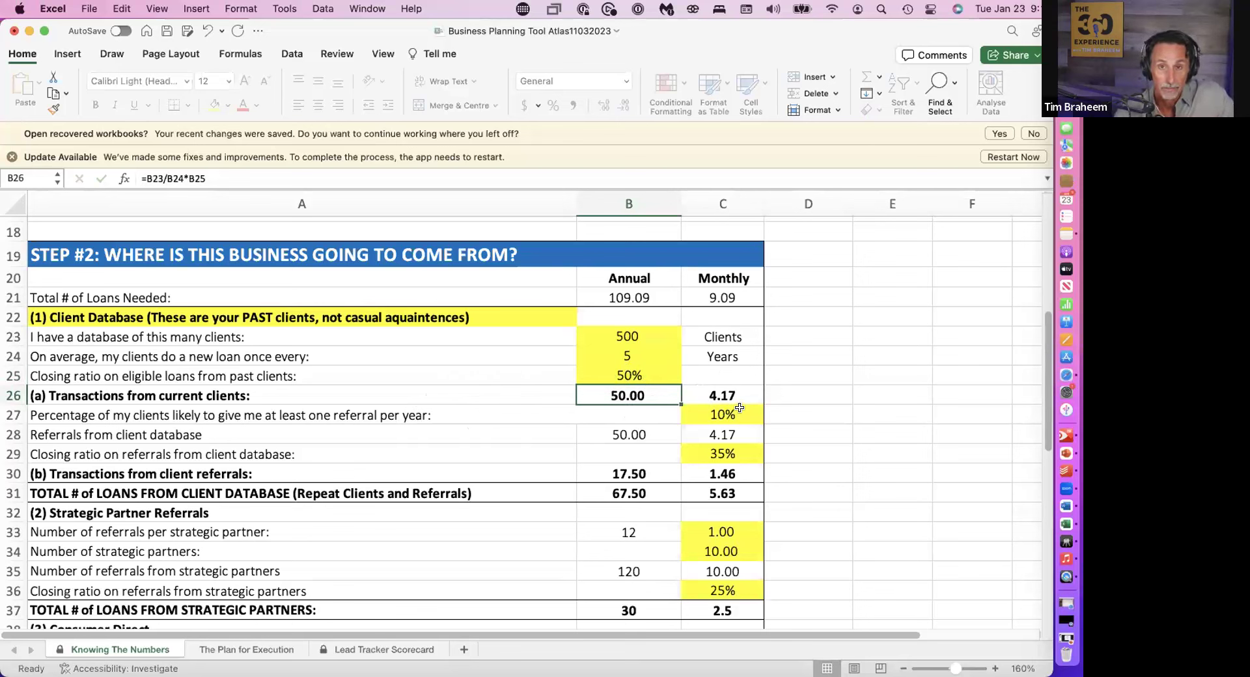
{"action": "left_click", "coordinate": [660, 375]}
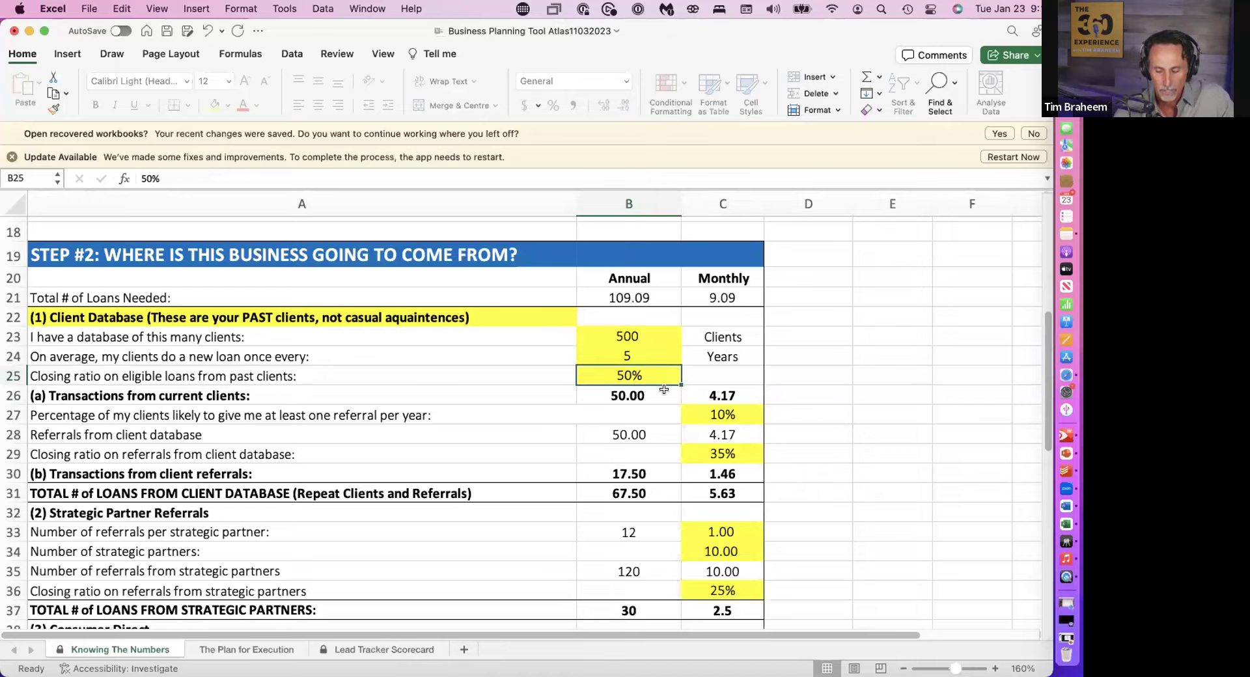
- Examine the client referral percentage, the referrals from the client database, their closing ratio and the resulting annual and monthly transactions
{"action": "scroll", "coordinate": [664, 389], "scroll_direction": "down", "scroll_amount": 3}
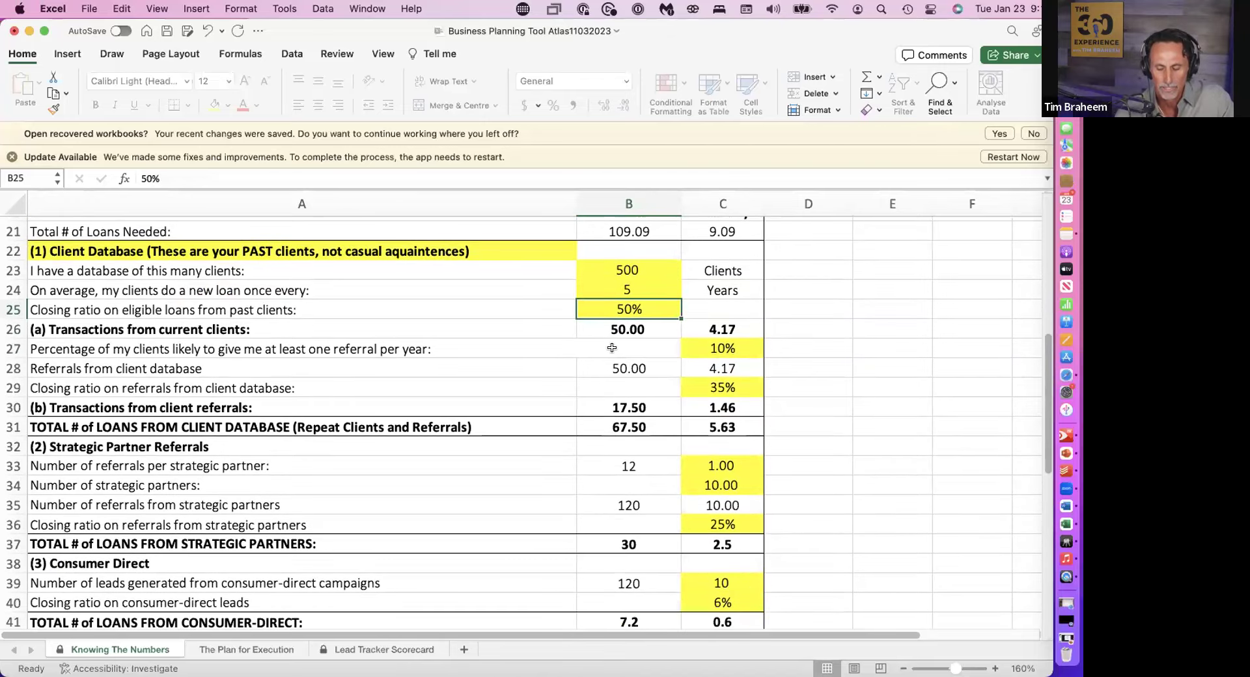
{"action": "left_click", "coordinate": [460, 349]}
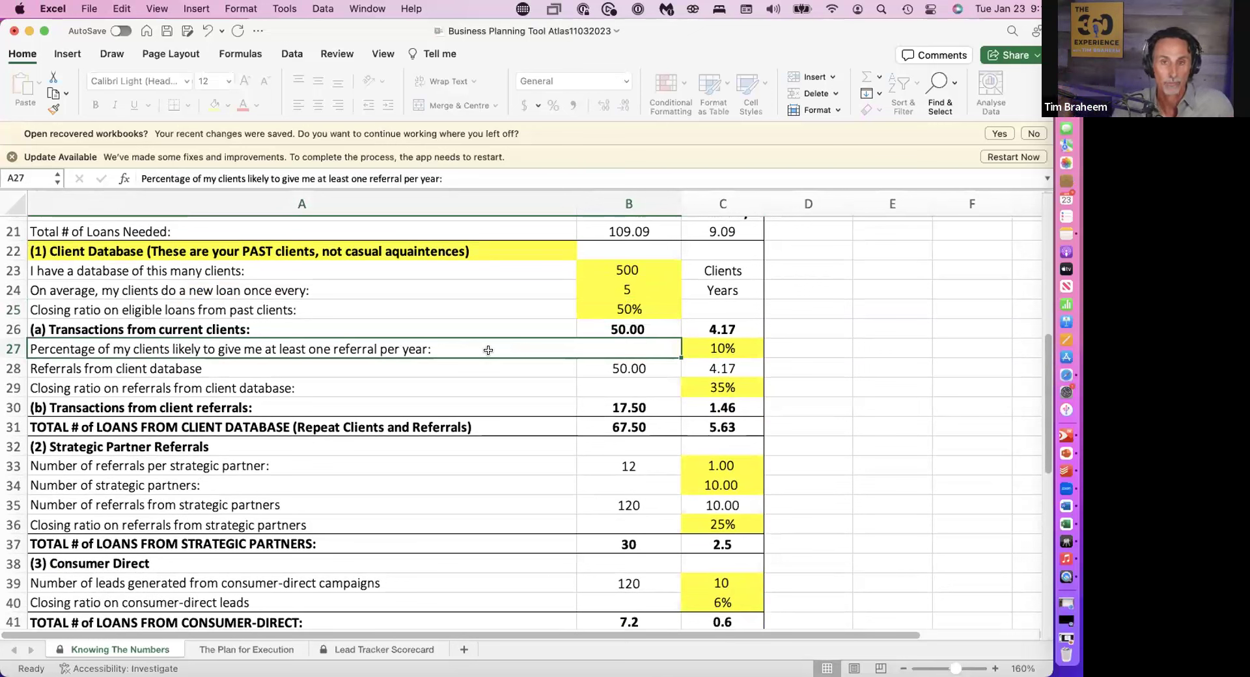
{"action": "left_click", "coordinate": [720, 340]}
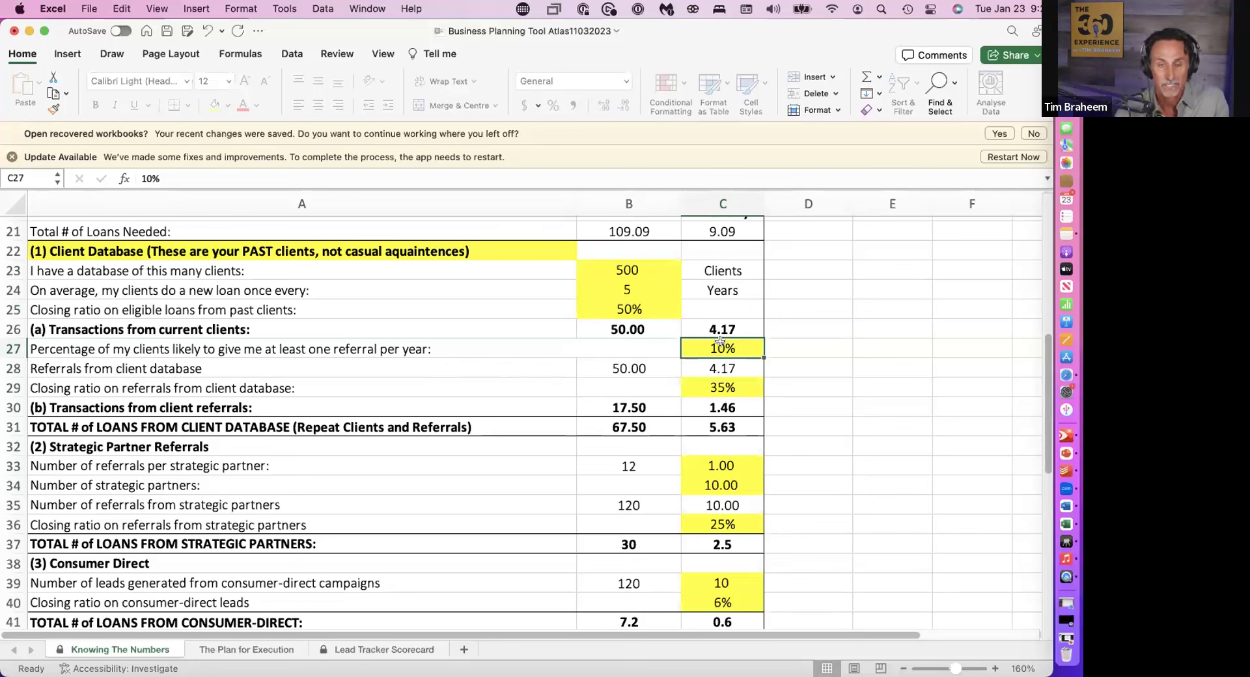
{"action": "left_click", "coordinate": [649, 368]}
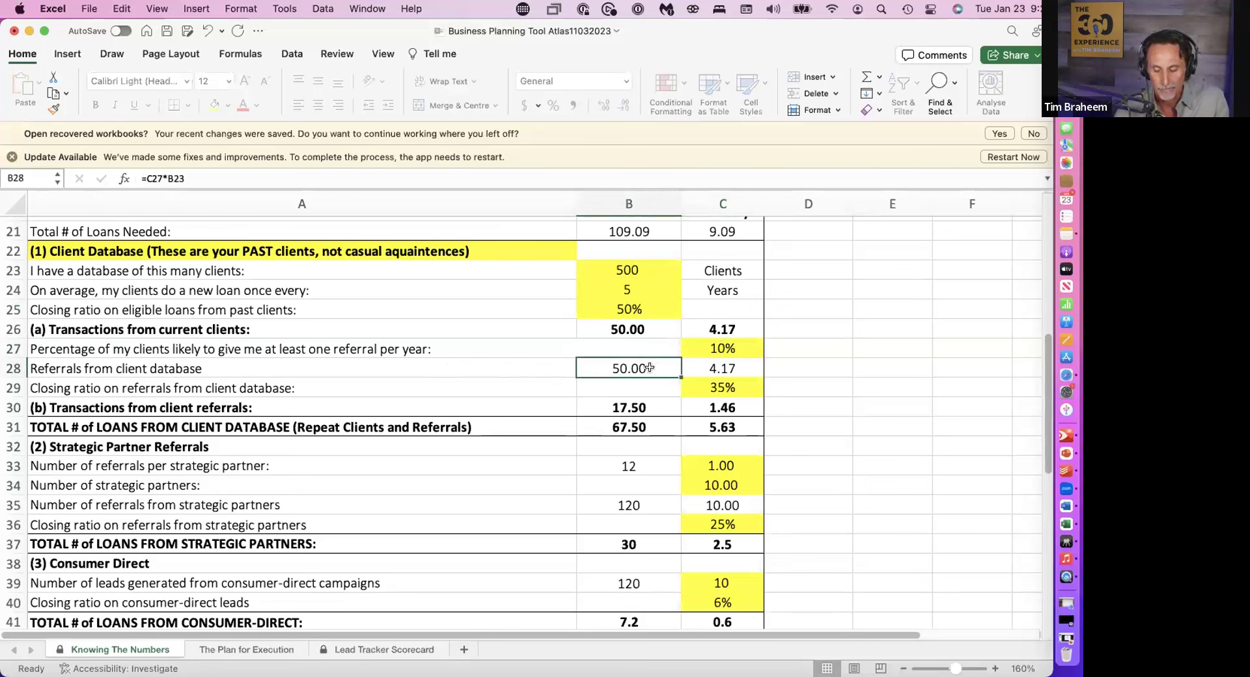
{"action": "left_click", "coordinate": [732, 368]}
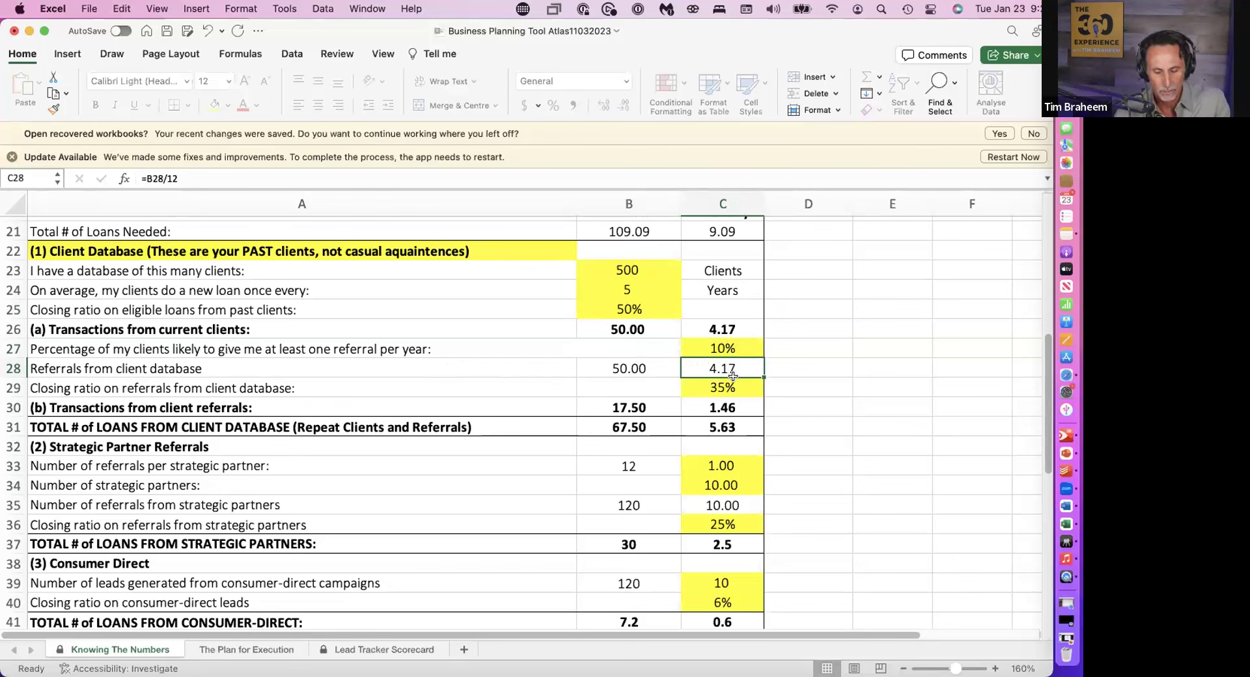
{"action": "left_click", "coordinate": [746, 383]}
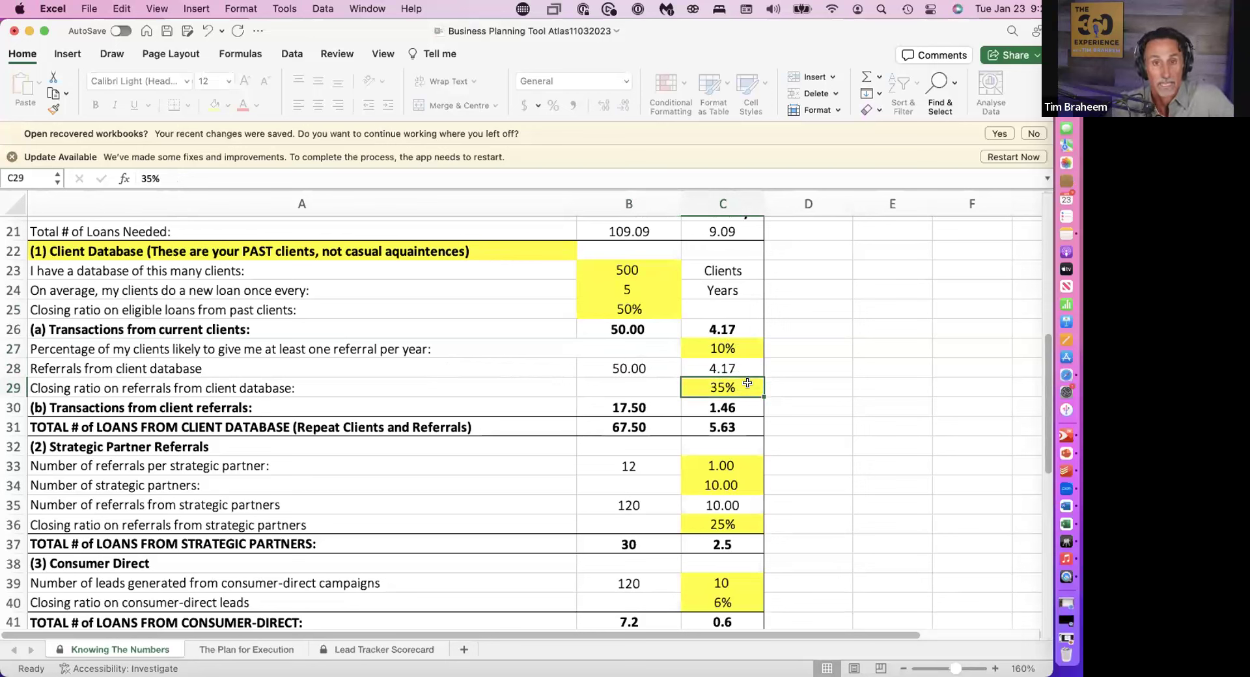
{"action": "left_click", "coordinate": [676, 401]}
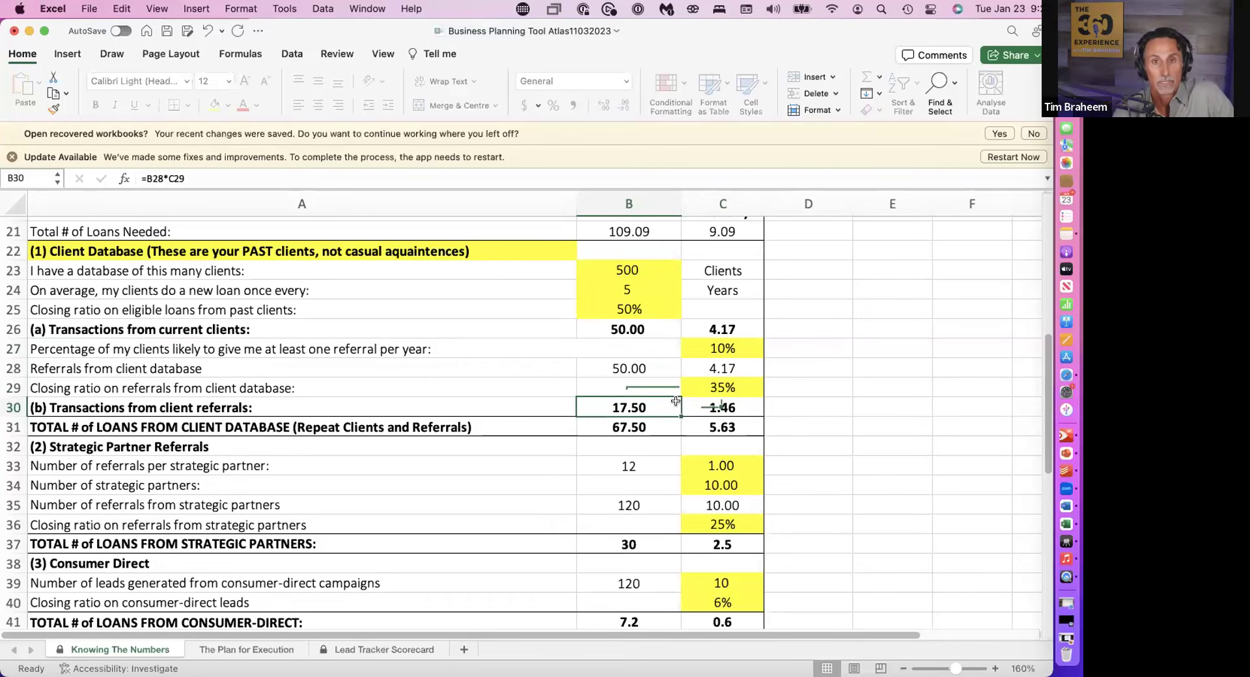
{"action": "left_click", "coordinate": [725, 412]}
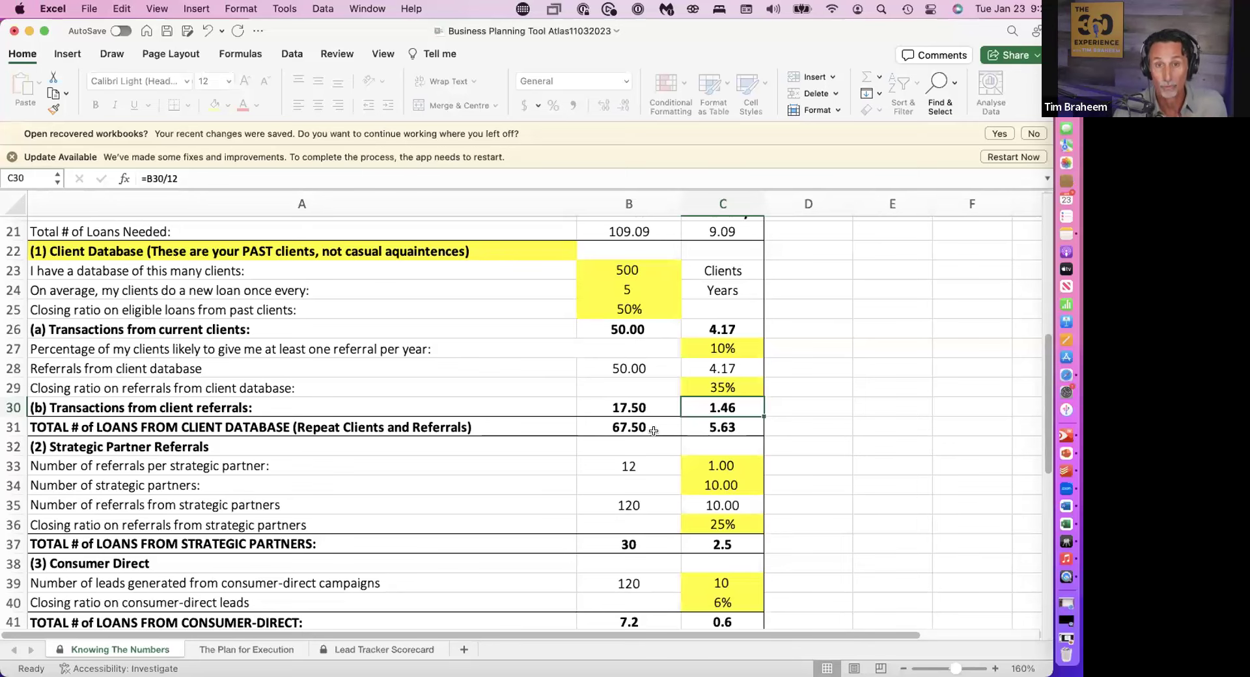
- Examine the Strategic Partner Referrals section: referrals per partner, number of partners, total referrals and the closing ratio
{"action": "scroll", "coordinate": [654, 431], "scroll_direction": "down", "scroll_amount": 5}
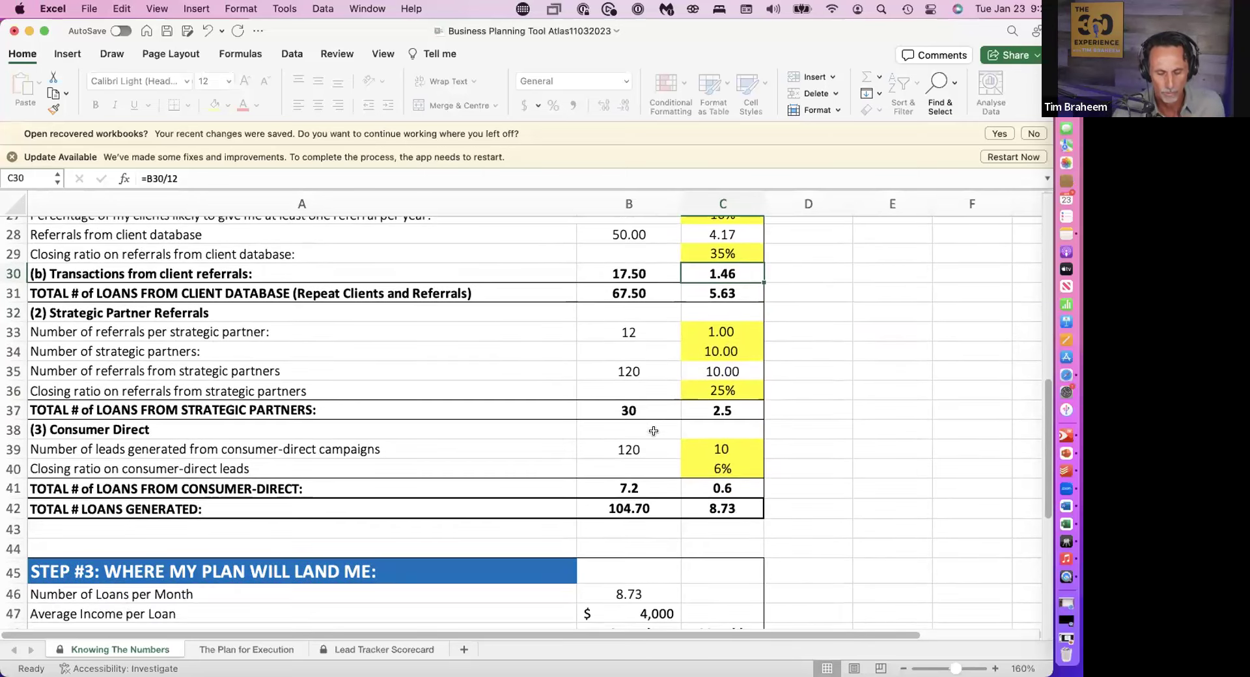
{"action": "left_click", "coordinate": [281, 332]}
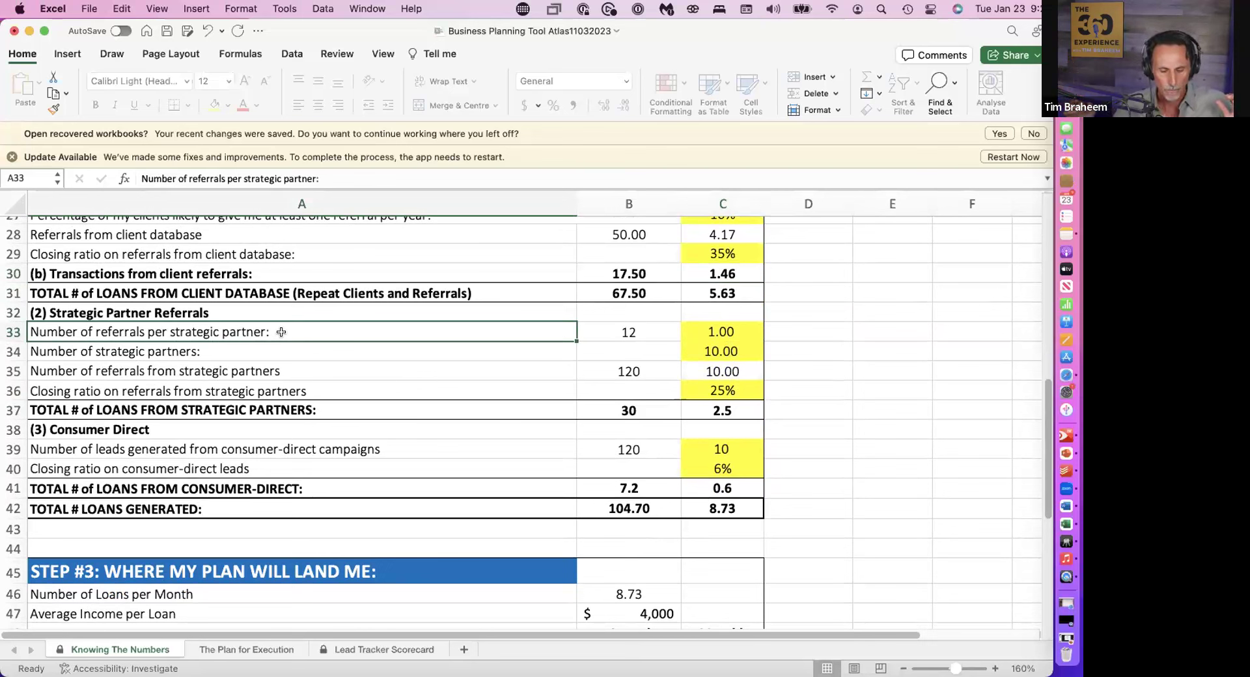
{"action": "left_click", "coordinate": [701, 331]}
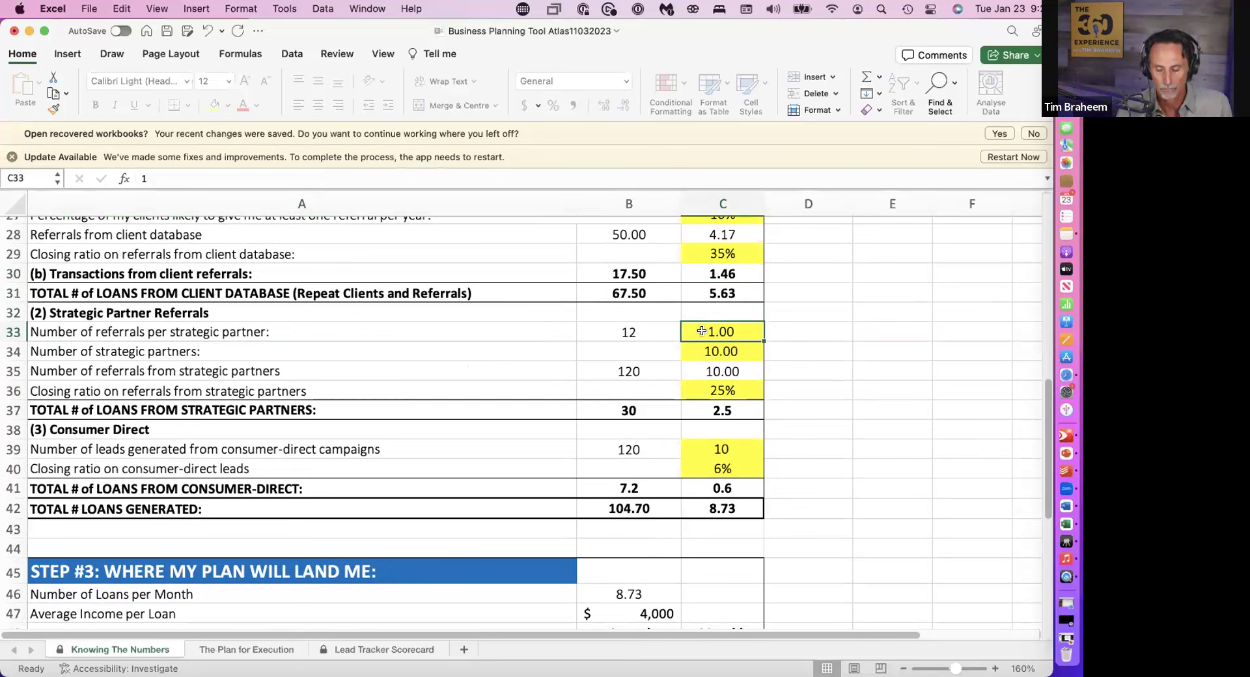
{"action": "left_click", "coordinate": [728, 352]}
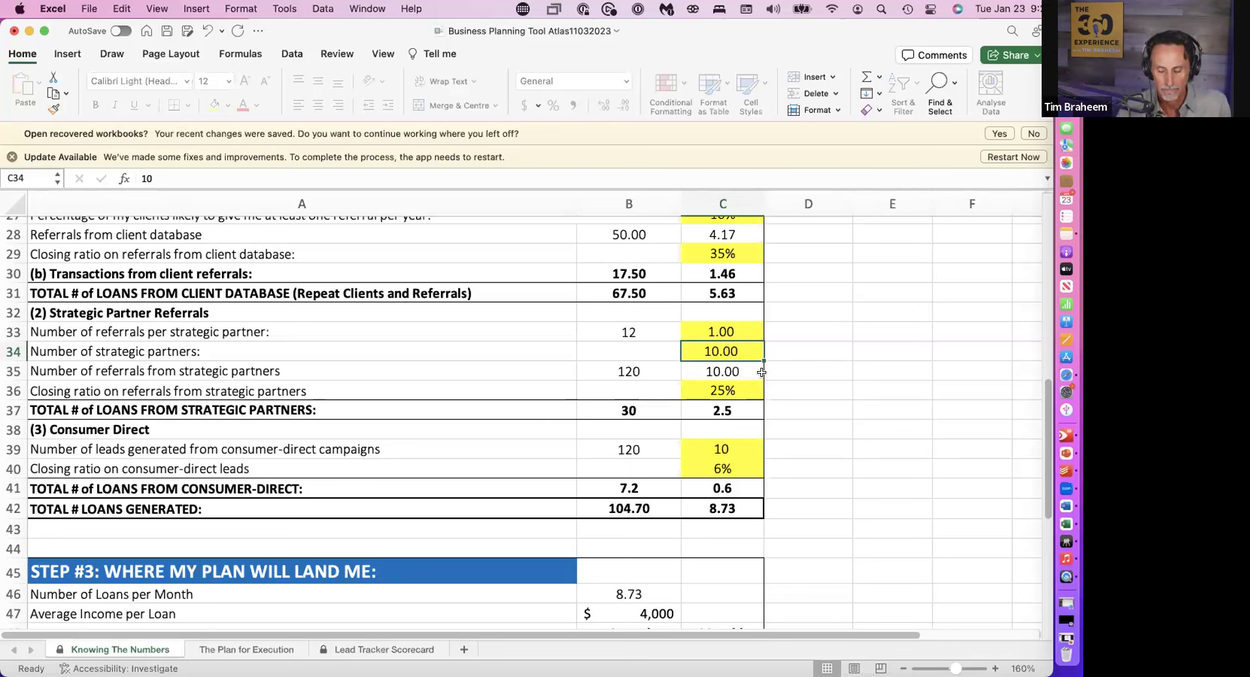
{"action": "left_click", "coordinate": [742, 369]}
{"action": "left_click", "coordinate": [649, 371]}
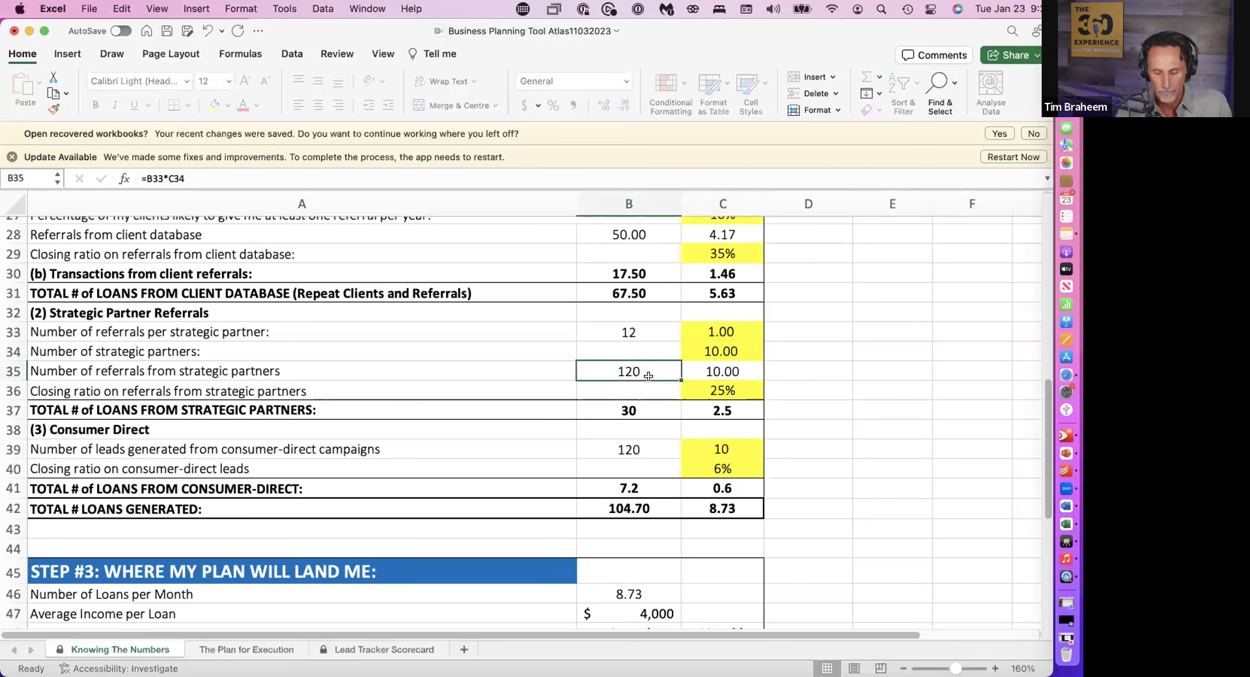
{"action": "left_click", "coordinate": [735, 391]}
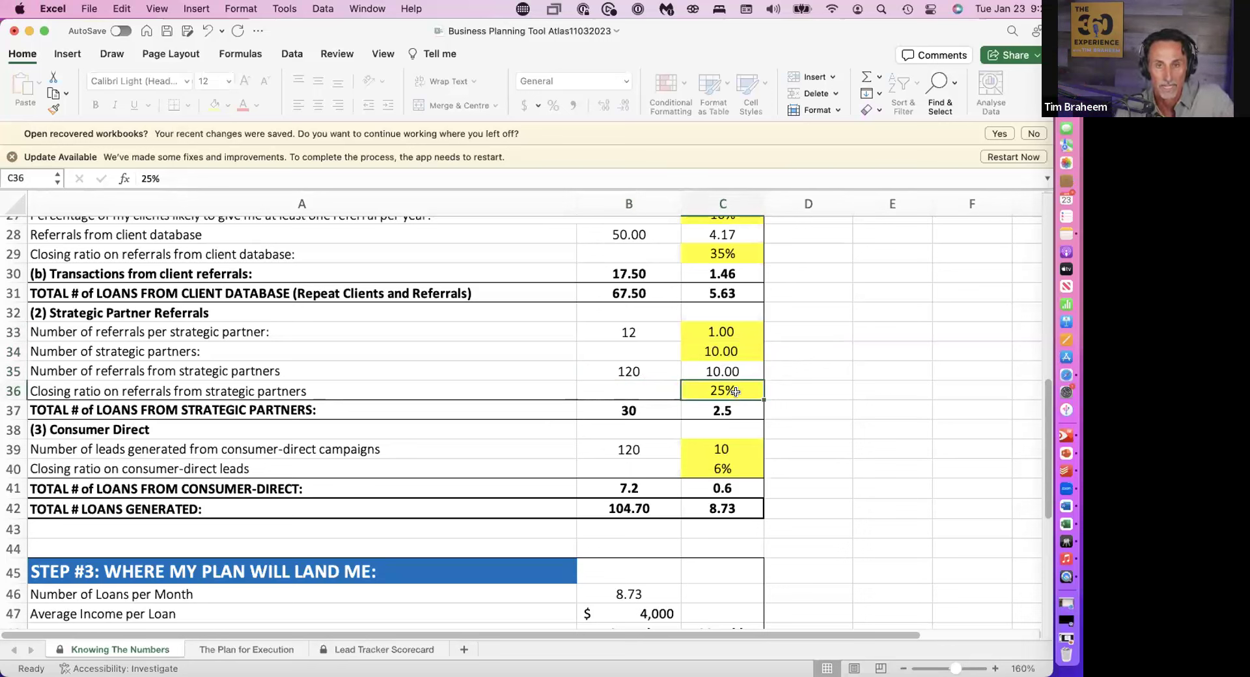
- Check the annual and monthly loan totals from strategic partners and the closing ratio behind them
{"action": "left_click", "coordinate": [642, 410]}
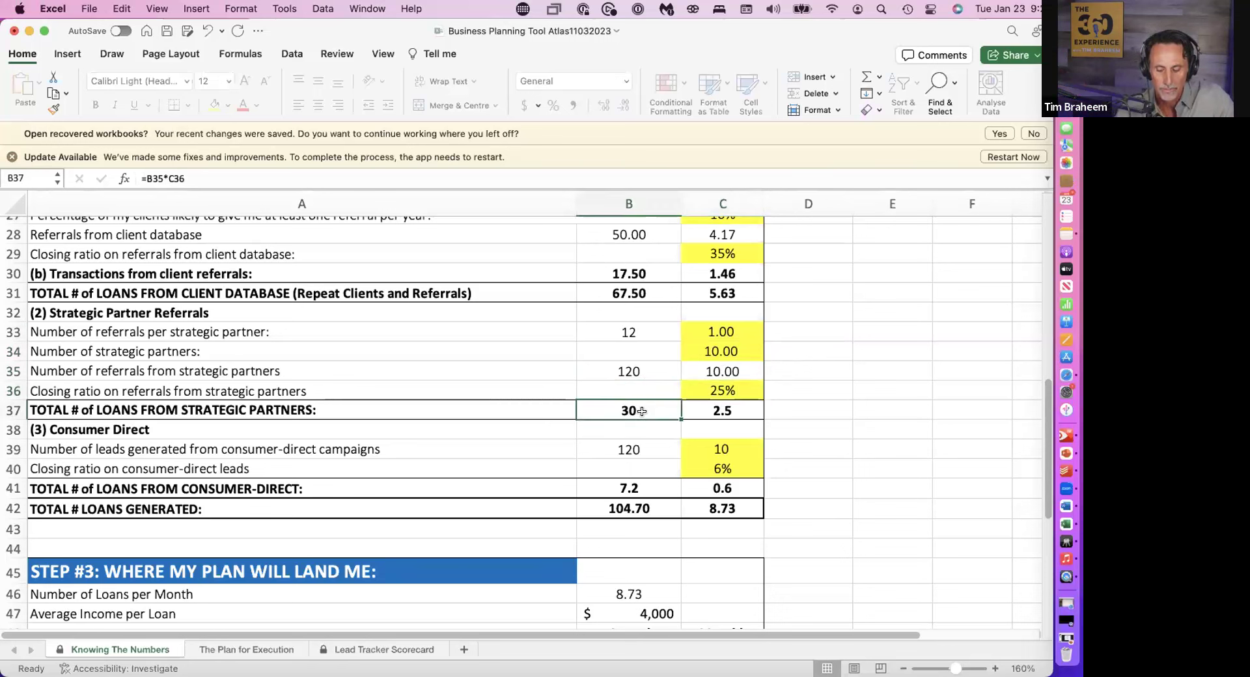
{"action": "left_click", "coordinate": [711, 412]}
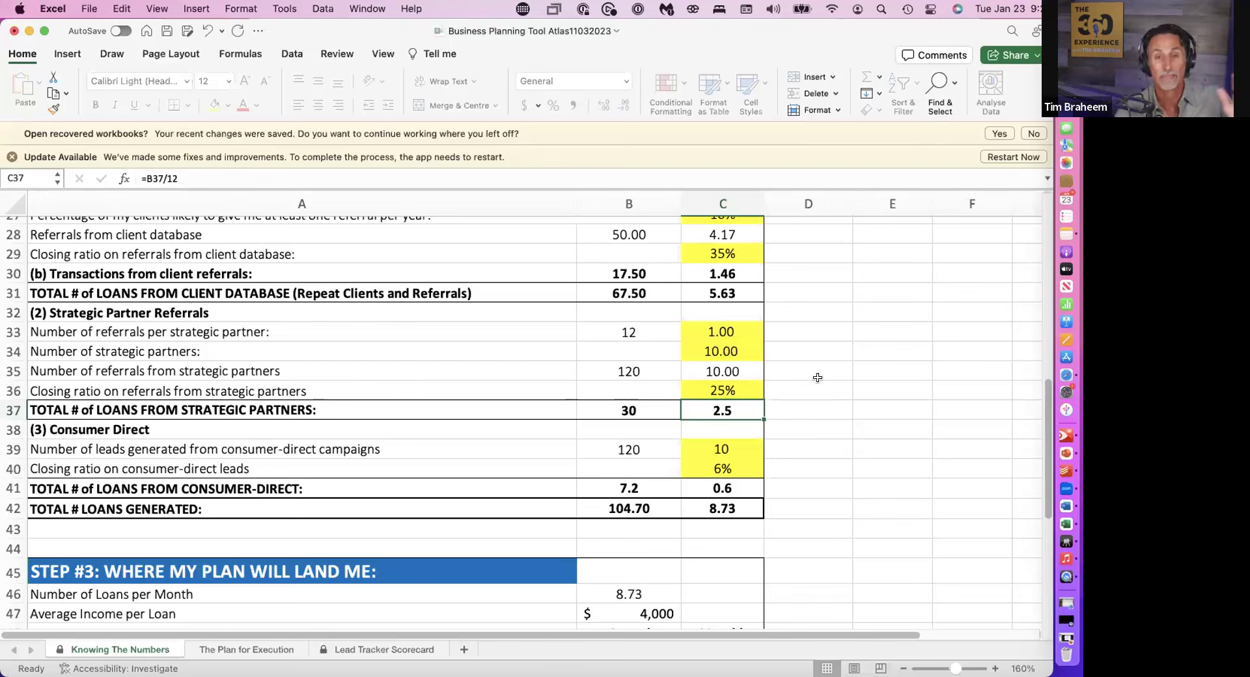
{"action": "left_click", "coordinate": [731, 392]}
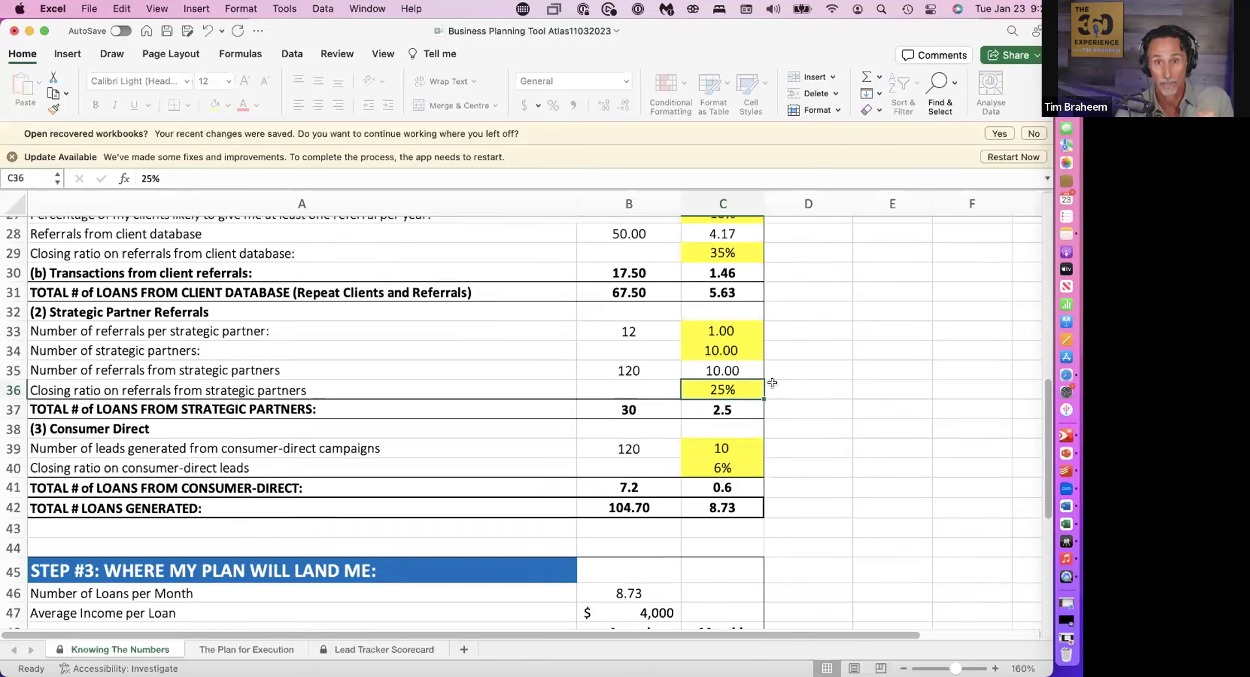
- Examine the Step #3 loans per month and average income per loan, and the Step #4 summary of plan versus needs
{"action": "scroll", "coordinate": [771, 383], "scroll_direction": "down", "scroll_amount": 2}
{"action": "scroll", "coordinate": [772, 383], "scroll_direction": "down", "scroll_amount": 6}
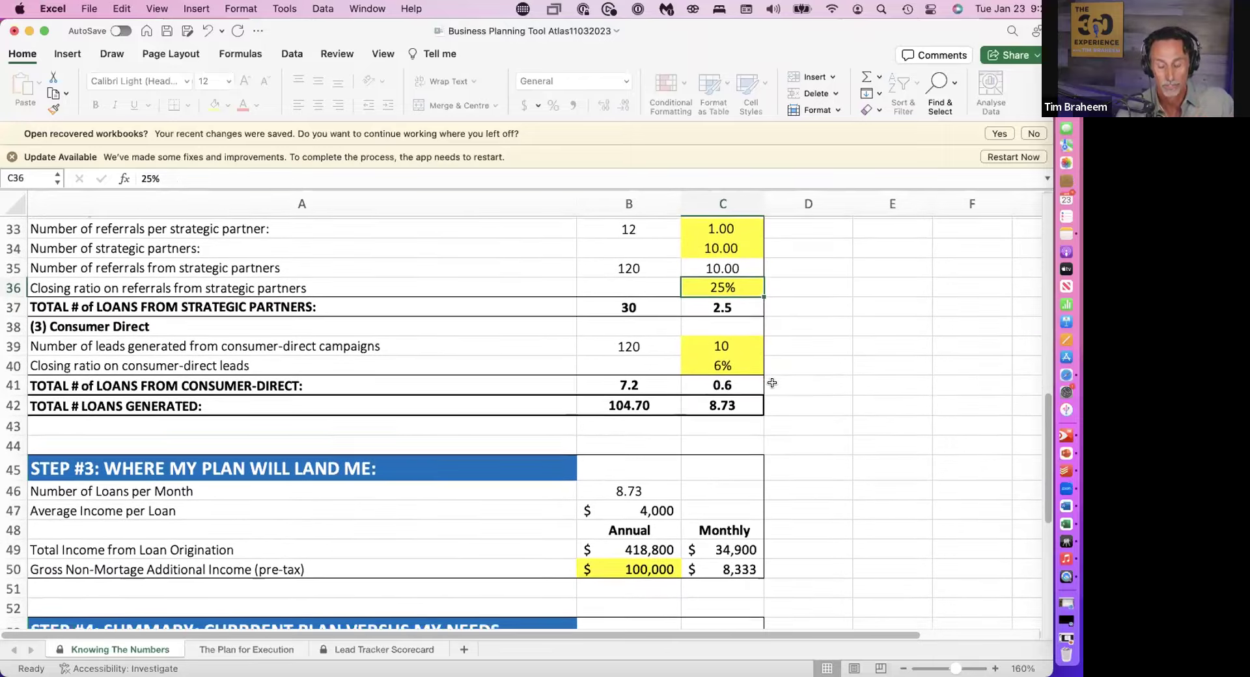
{"action": "scroll", "coordinate": [772, 383], "scroll_direction": "down", "scroll_amount": 9}
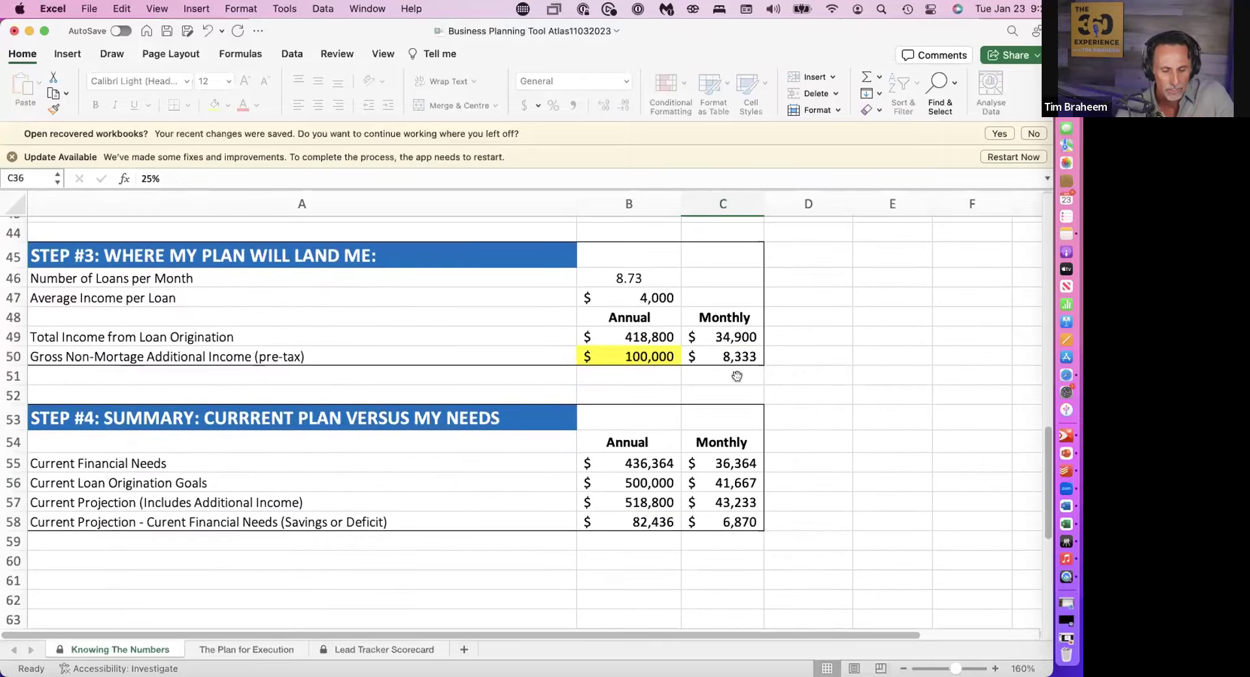
{"action": "left_click", "coordinate": [336, 279]}
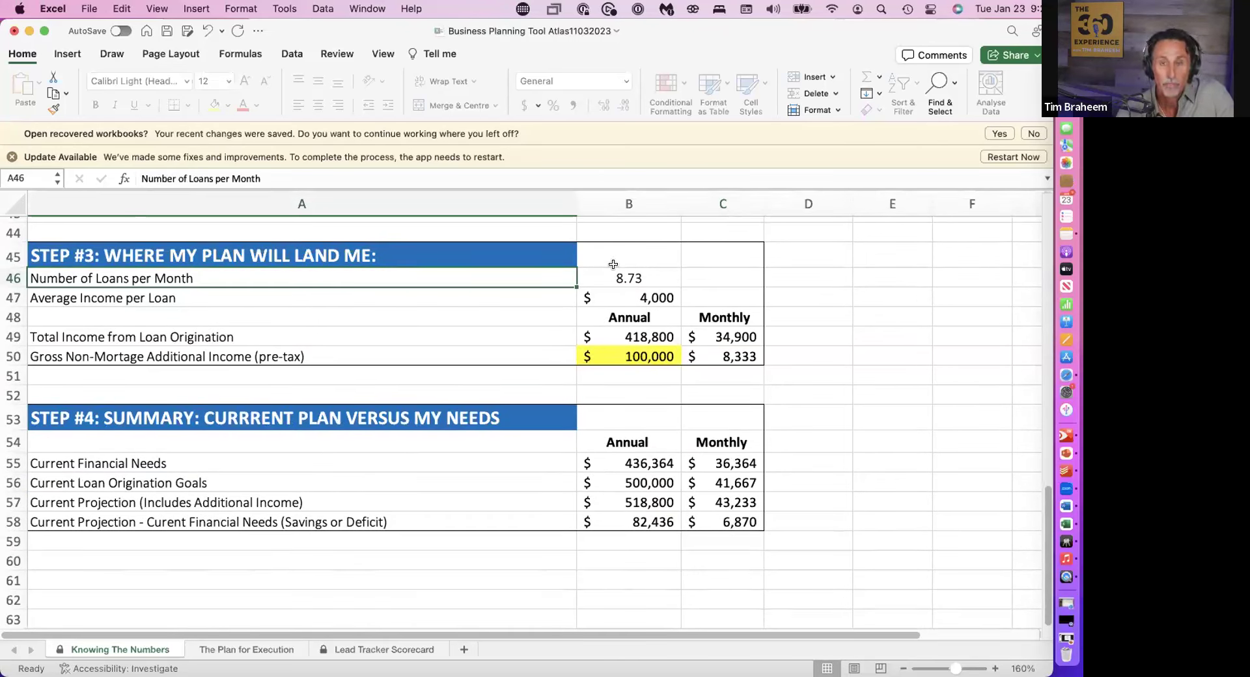
{"action": "left_click", "coordinate": [618, 300]}
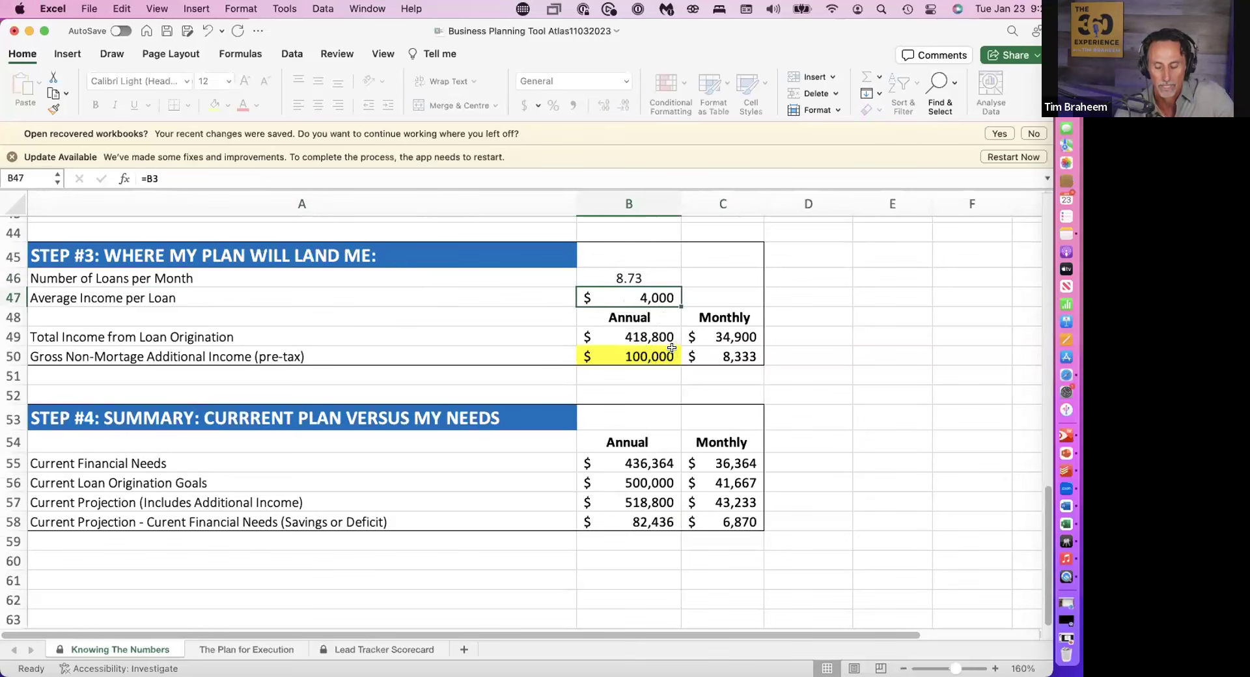
{"action": "scroll", "coordinate": [673, 406], "scroll_direction": "down", "scroll_amount": 1}
{"action": "scroll", "coordinate": [673, 406], "scroll_direction": "down", "scroll_amount": 3}
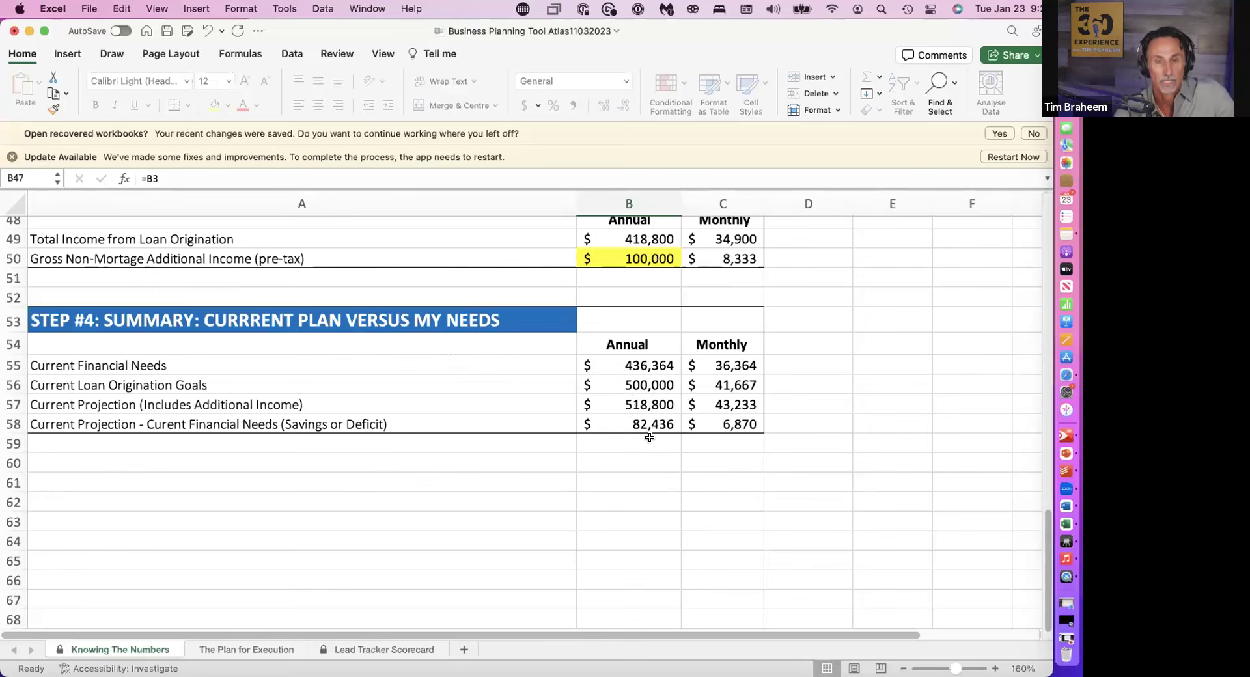
- Set the closing ratio on eligible loans from past clients to 25% and check the annual savings or deficit in the Step #4 summary
{"action": "scroll", "coordinate": [649, 437], "scroll_direction": "up", "scroll_amount": 10}
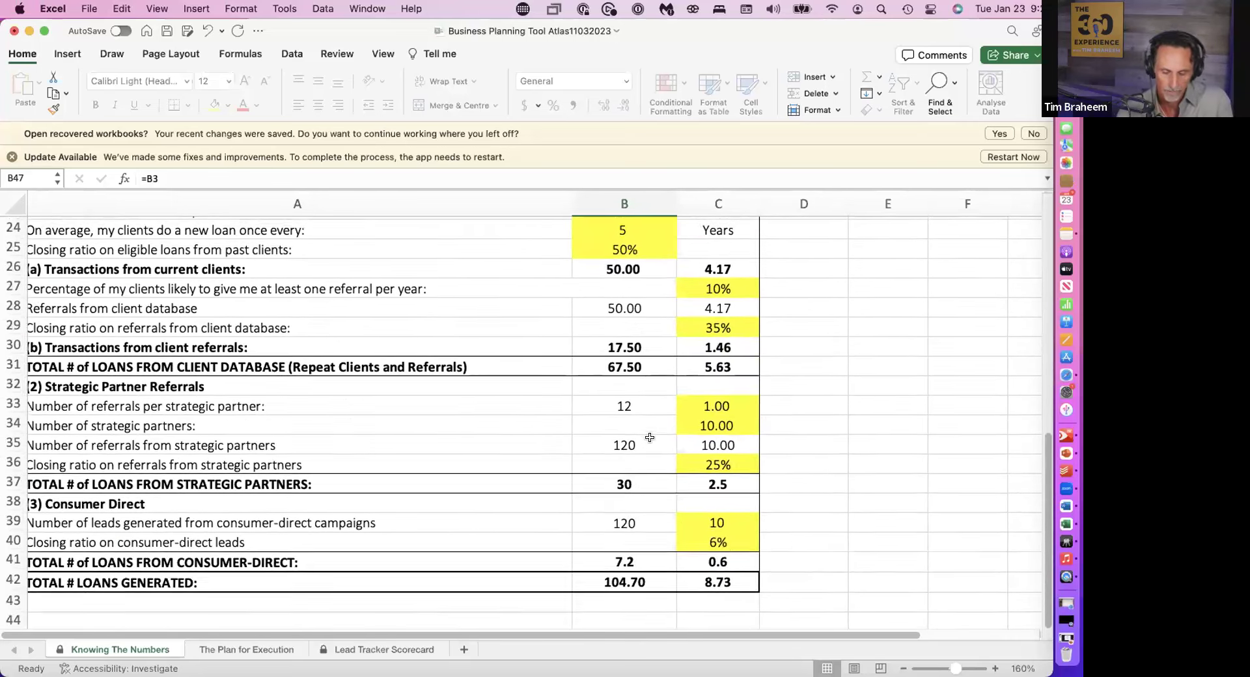
{"action": "left_click", "coordinate": [646, 314]}
{"action": "type", "text": "25"}
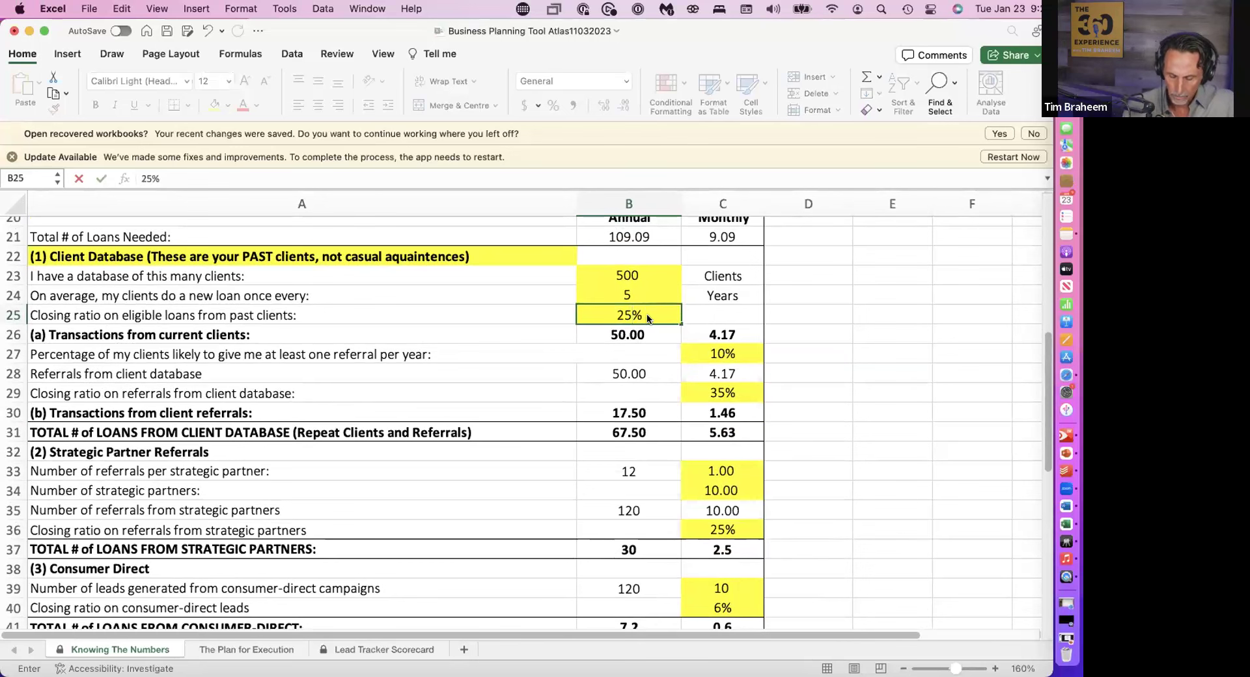
{"action": "key", "text": "Return"}
{"action": "scroll", "coordinate": [647, 314], "scroll_direction": "down", "scroll_amount": 10}
{"action": "scroll", "coordinate": [647, 319], "scroll_direction": "down", "scroll_amount": 3}
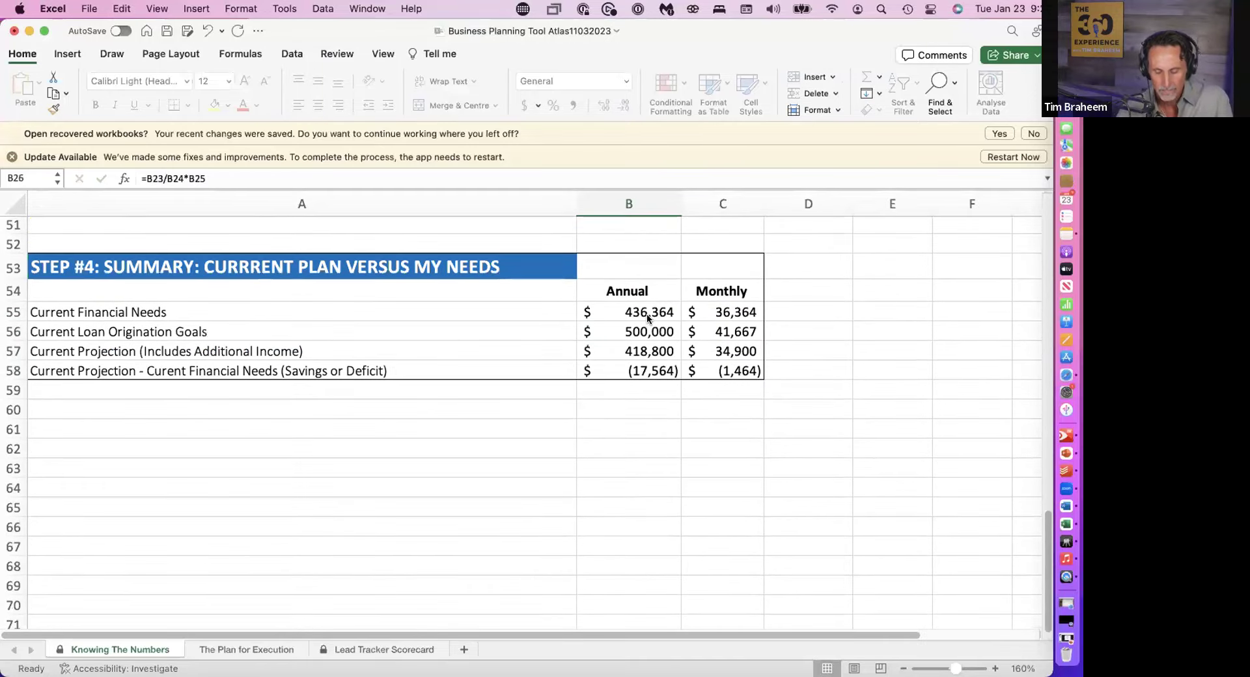
{"action": "left_click", "coordinate": [645, 366]}
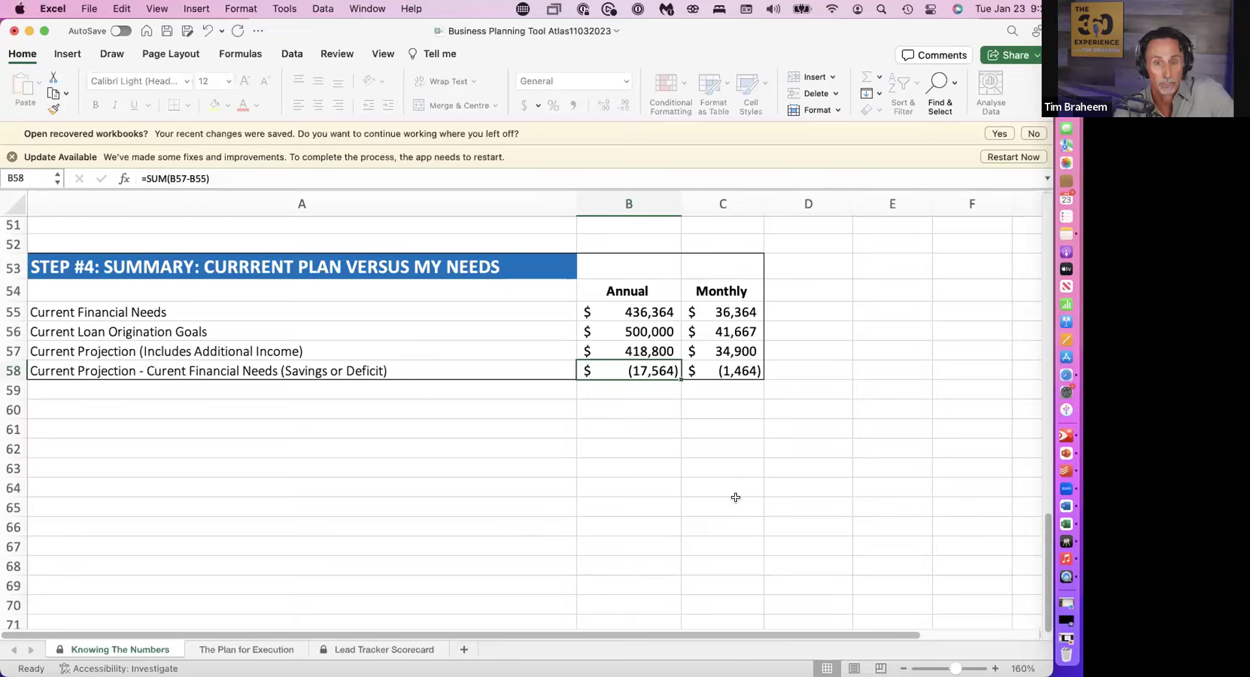
- Restore the closing ratio on eligible loans from past clients to 50%
{"action": "scroll", "coordinate": [735, 497], "scroll_direction": "up", "scroll_amount": 8}
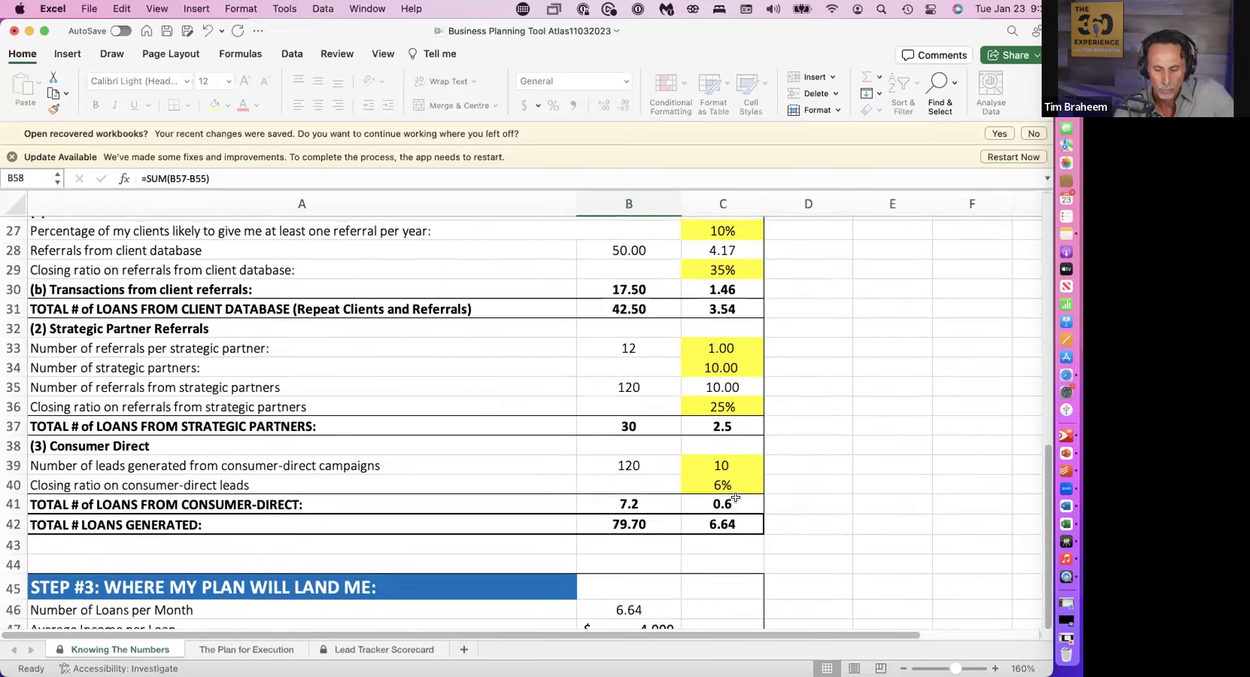
{"action": "scroll", "coordinate": [736, 497], "scroll_direction": "up", "scroll_amount": 3}
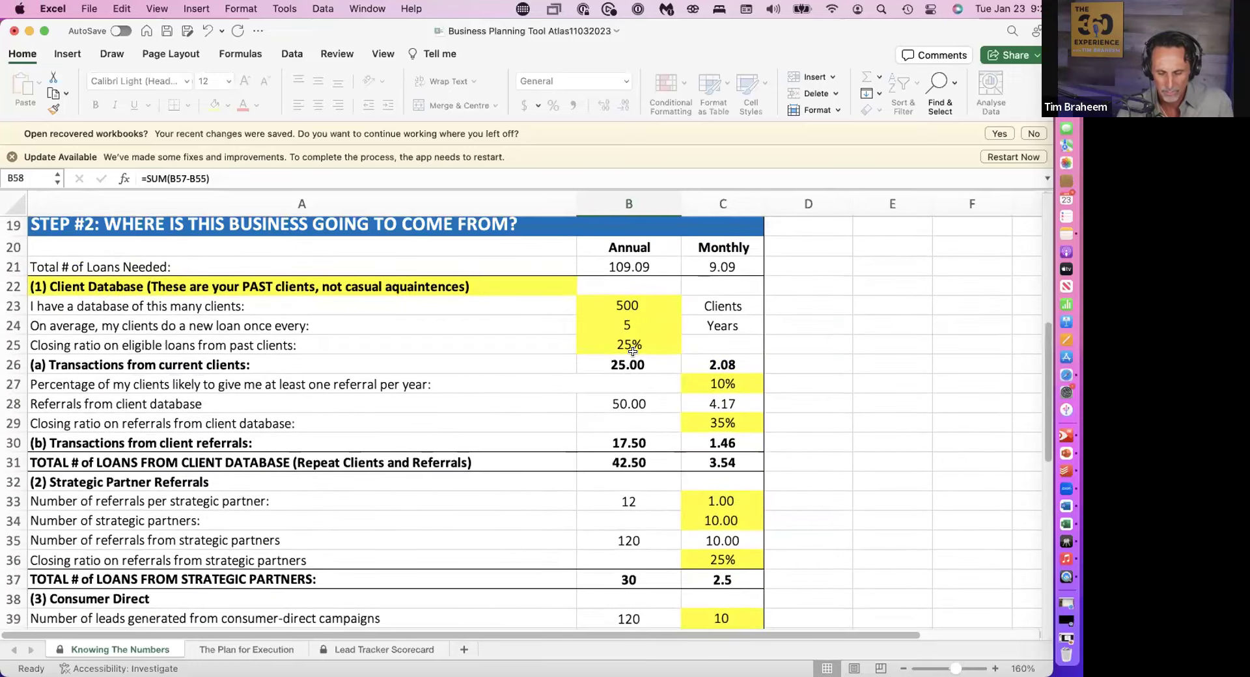
{"action": "left_click", "coordinate": [634, 345]}
{"action": "type", "text": "50"}
{"action": "key", "text": "Return"}
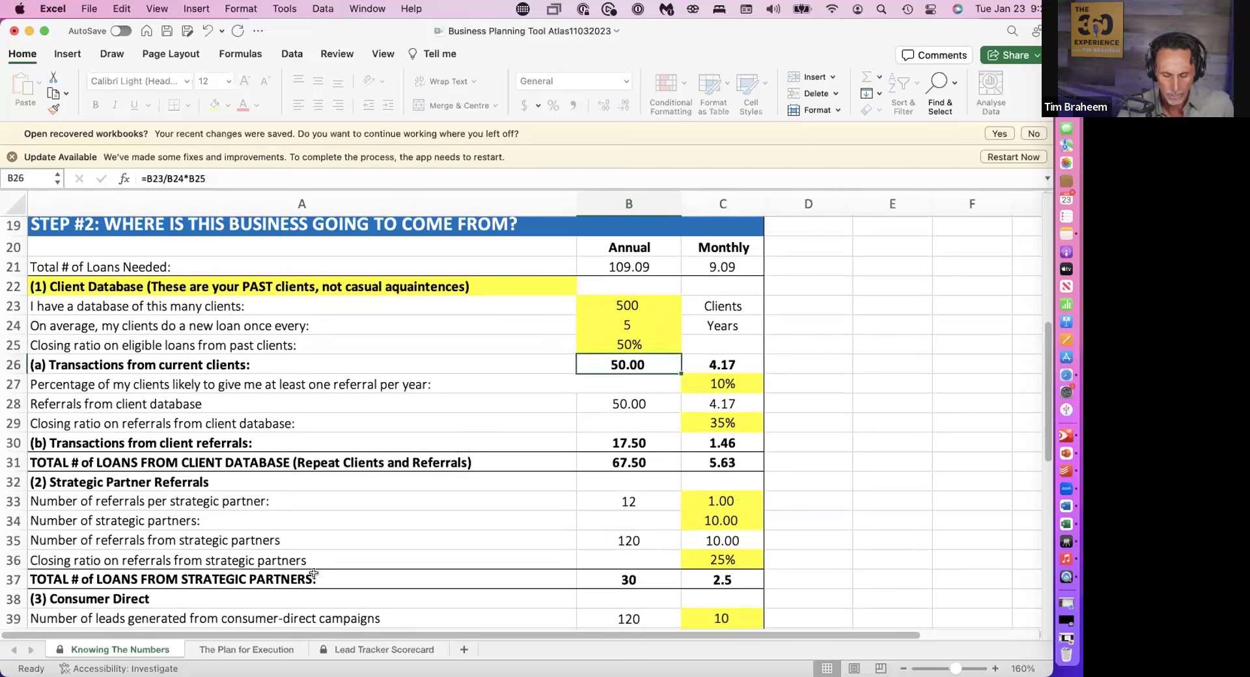
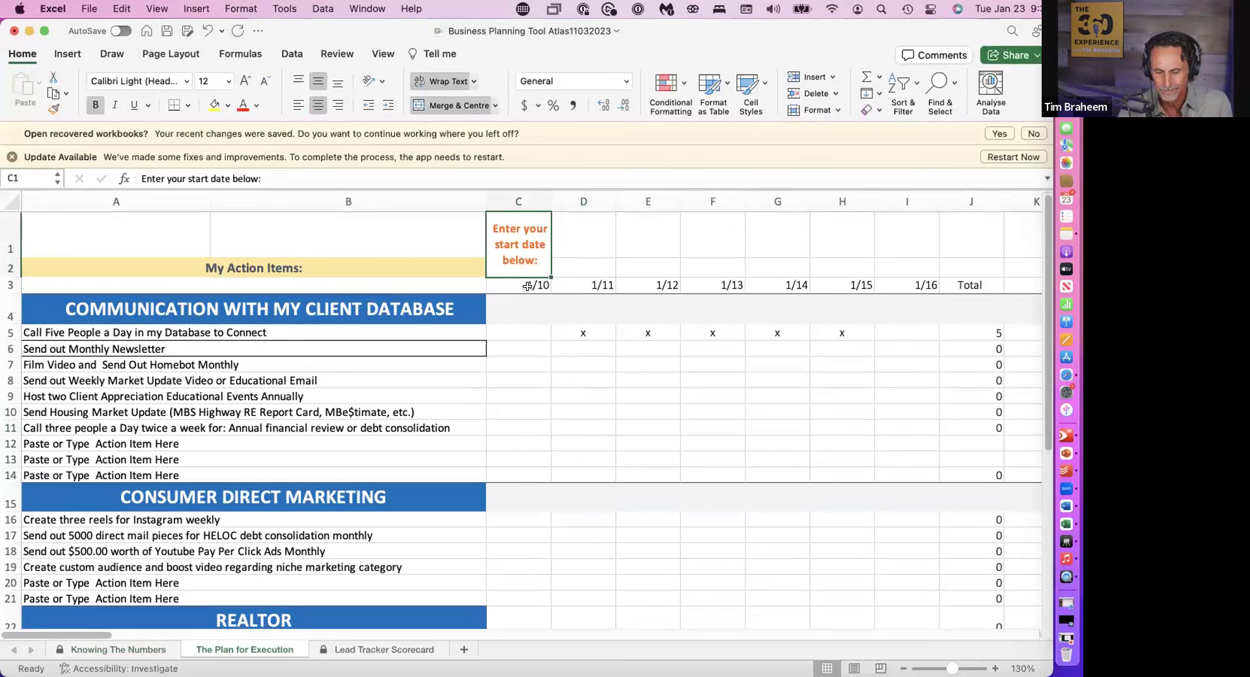
- Set the start date in The Plan for Execution sheet to 1/23 and review the date columns of the following weeks
{"action": "left_click", "coordinate": [529, 286]}
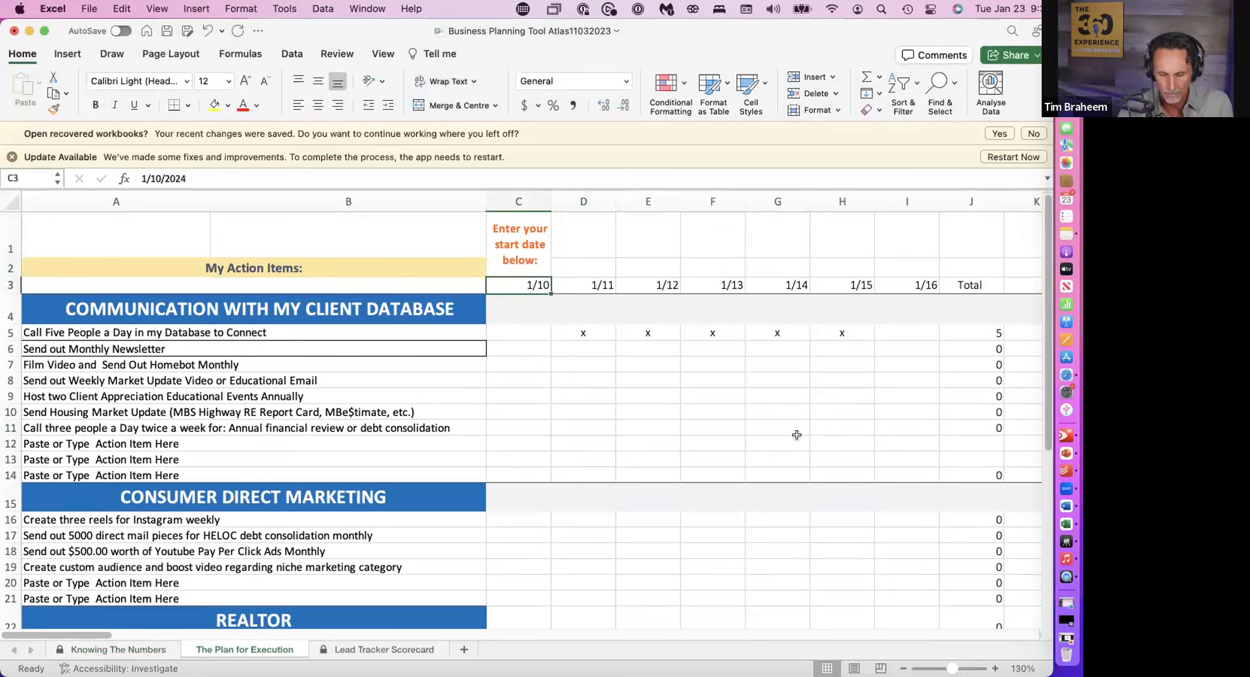
{"action": "type", "text": "1/23"}
{"action": "key", "text": "Return"}
{"action": "scroll", "coordinate": [955, 281], "scroll_direction": "right", "scroll_amount": 6}
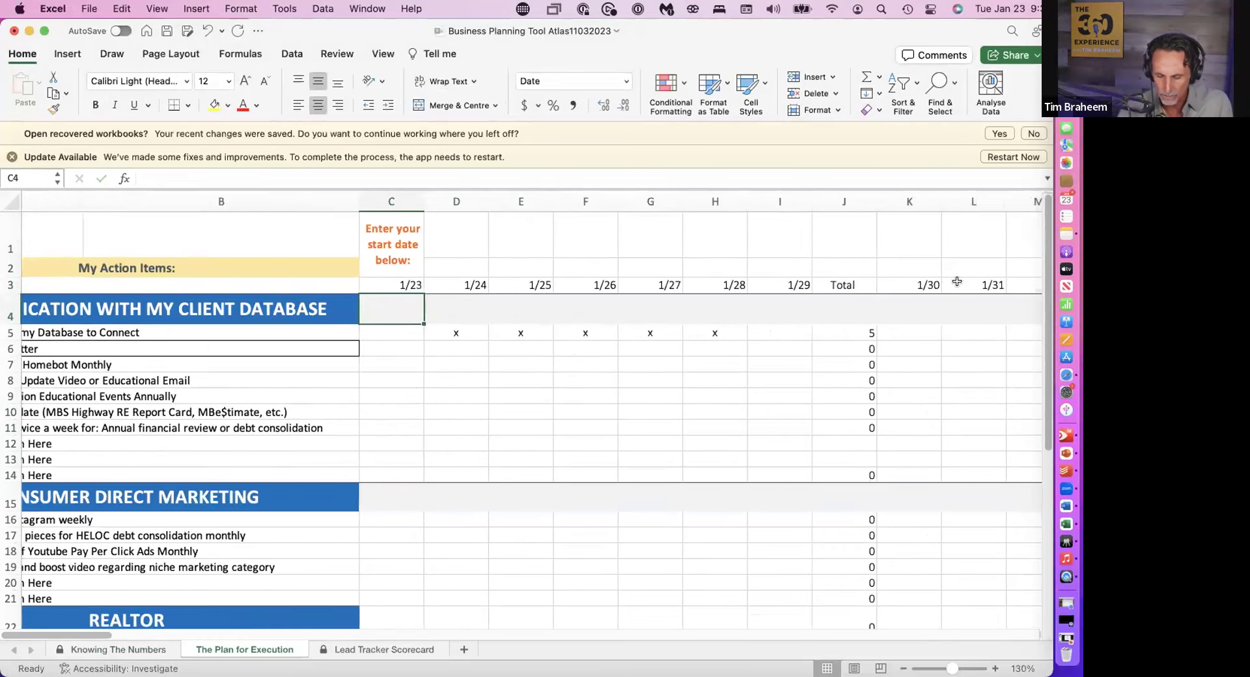
{"action": "scroll", "coordinate": [955, 281], "scroll_direction": "right", "scroll_amount": 9}
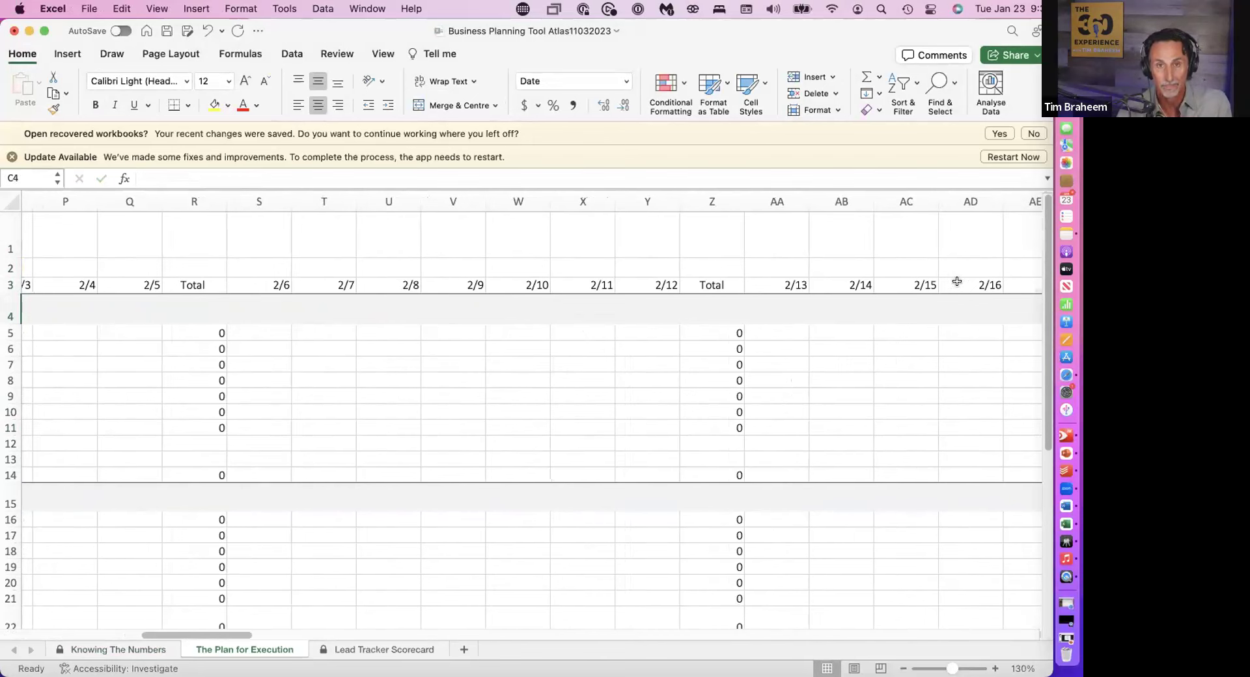
{"action": "scroll", "coordinate": [956, 281], "scroll_direction": "left", "scroll_amount": 15}
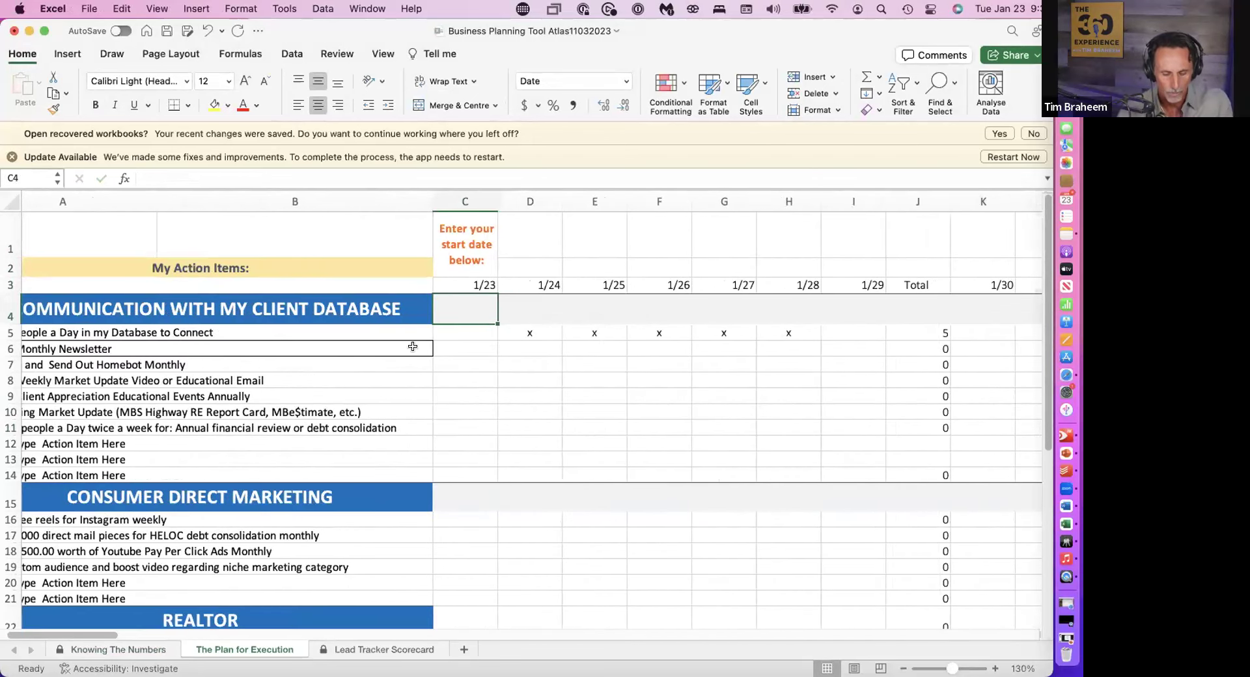
{"action": "scroll", "coordinate": [360, 350], "scroll_direction": "left", "scroll_amount": 2}
{"action": "scroll", "coordinate": [359, 351], "scroll_direction": "left", "scroll_amount": 1}
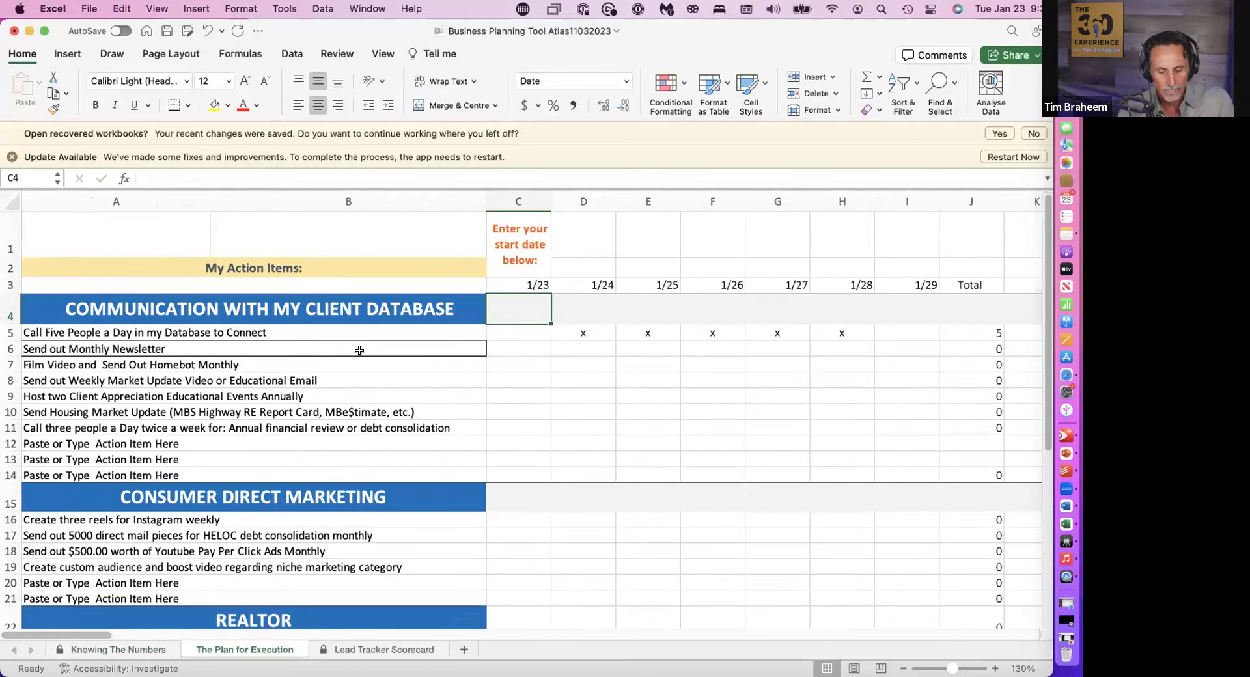
- Mark the "Call Five People a Day in my Database to Connect" item with an x for 1/23 and check its weekly total
{"action": "left_click", "coordinate": [290, 332]}
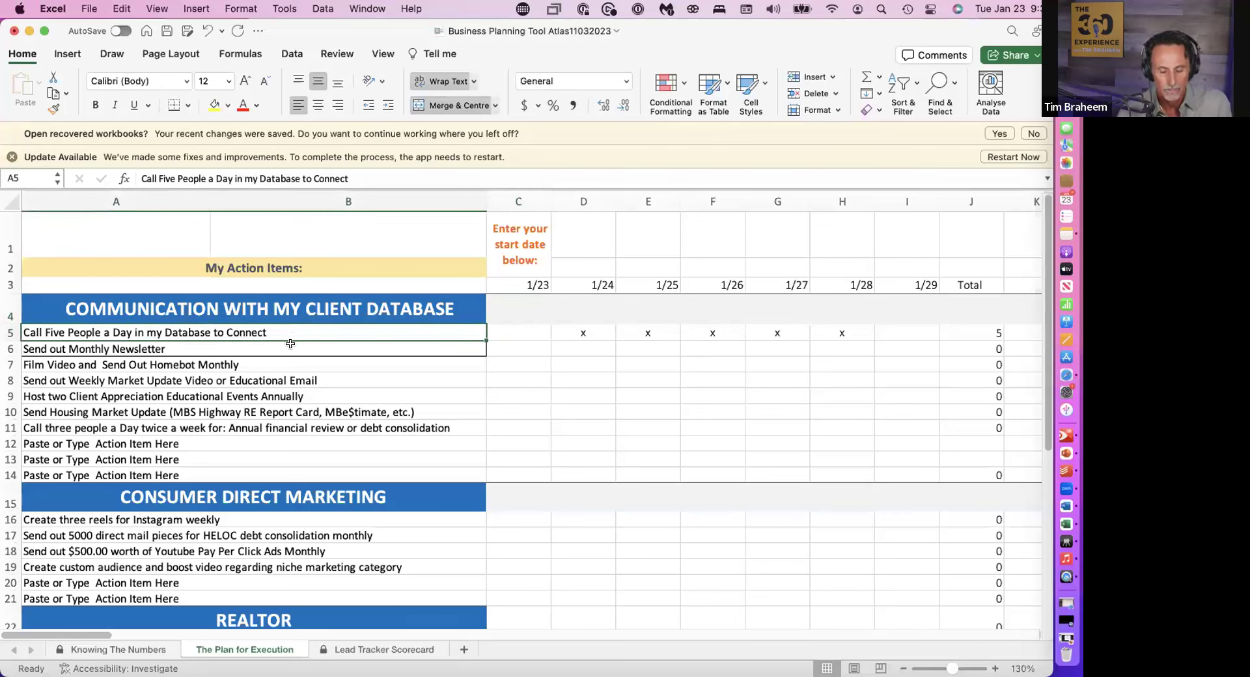
{"action": "left_click", "coordinate": [520, 332]}
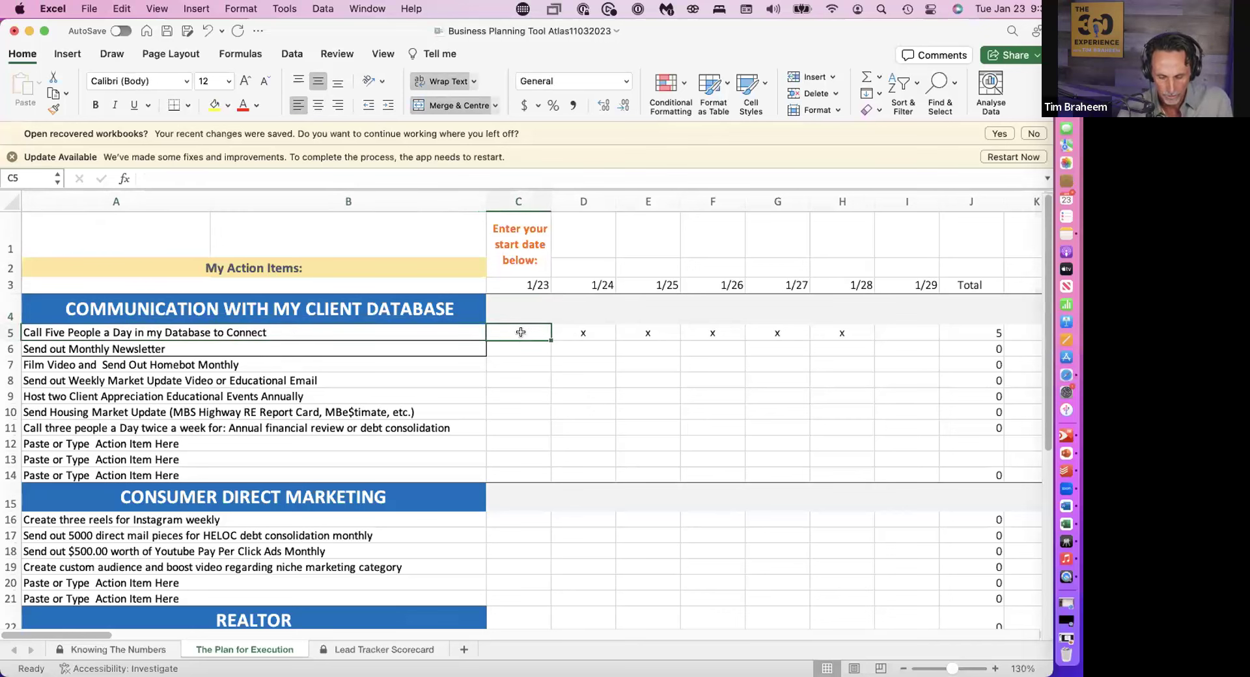
{"action": "type", "text": "x"}
{"action": "double_click", "coordinate": [687, 364]}
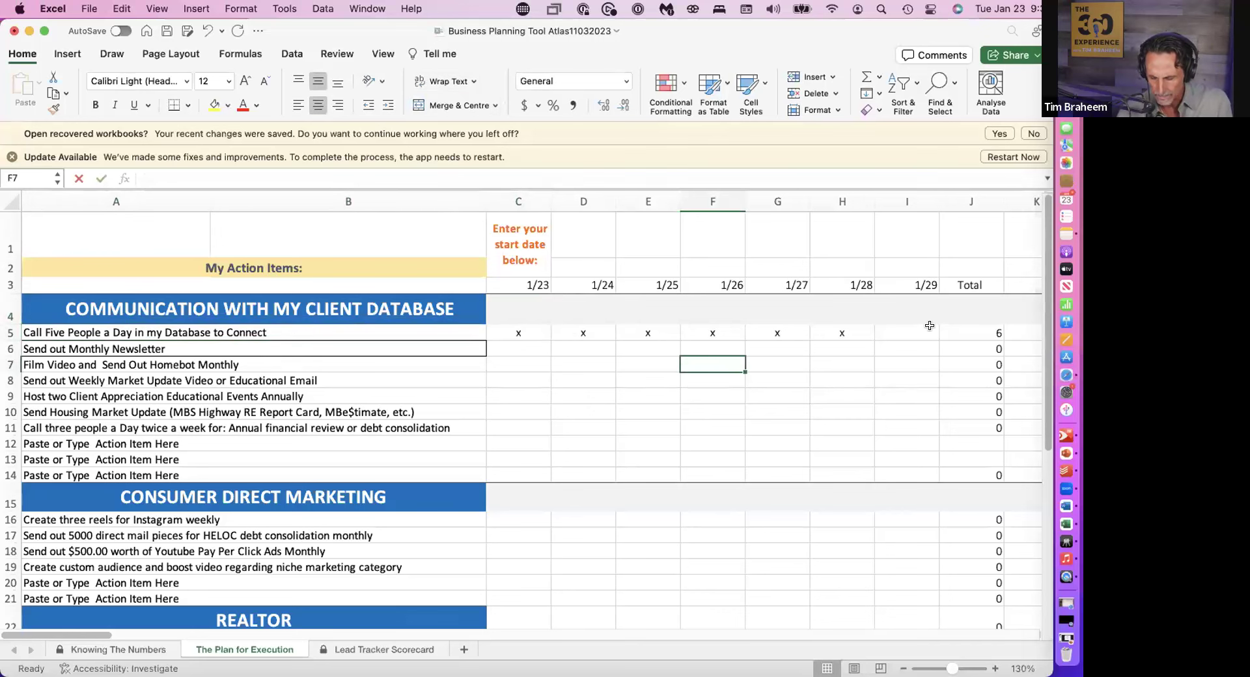
{"action": "left_click", "coordinate": [961, 330]}
- Clear the x marks for 1/28, 1/27 and 1/26 from the item about calling five people a day
{"action": "left_click", "coordinate": [820, 328]}
{"action": "key", "text": "Delete"}
{"action": "left_click", "coordinate": [775, 332]}
{"action": "key", "text": "Delete"}
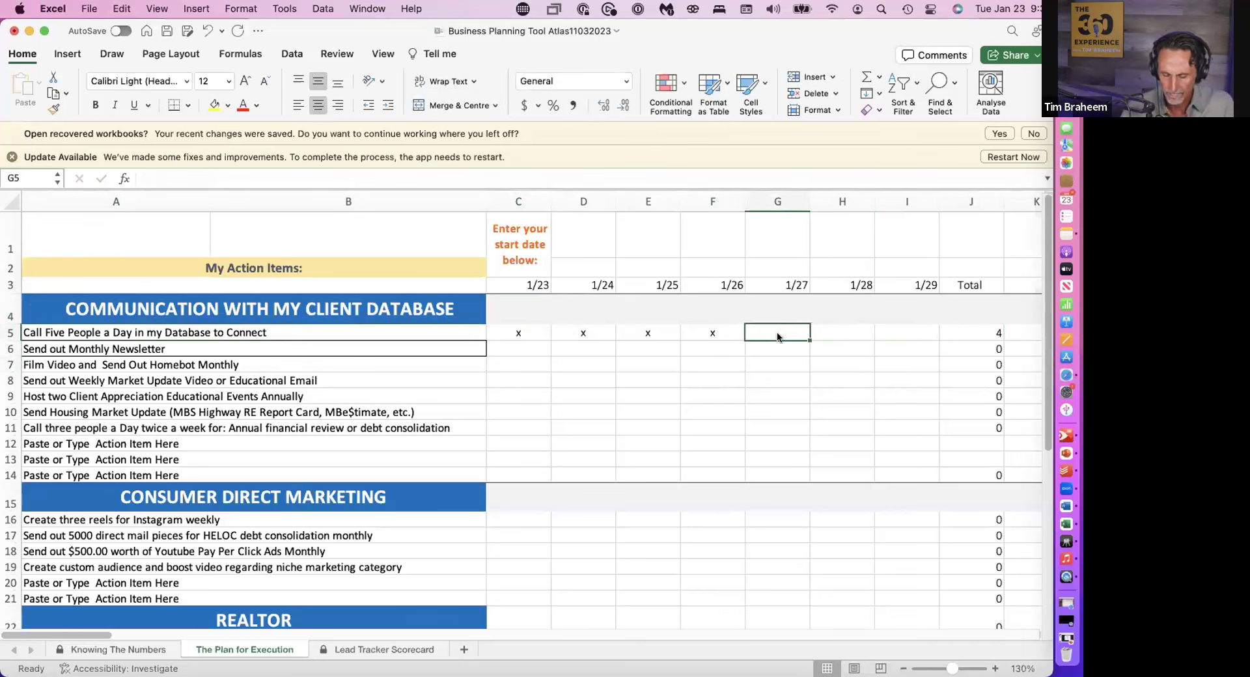
{"action": "left_click", "coordinate": [710, 333]}
{"action": "key", "text": "Delete"}
{"action": "left_click", "coordinate": [626, 348]}
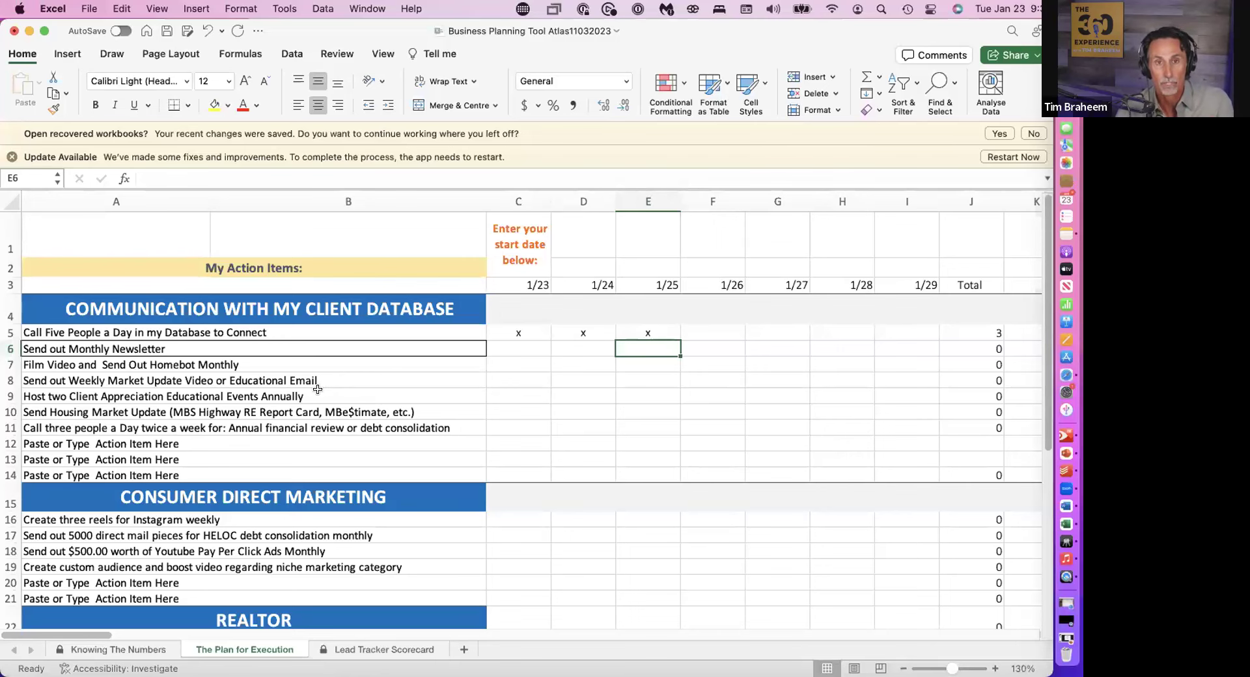
- Examine the suggested action items under client database, consumer direct marketing, realtor, financial advisor/CPA/attorney and miscellaneous
{"action": "scroll", "coordinate": [317, 389], "scroll_direction": "down", "scroll_amount": 5}
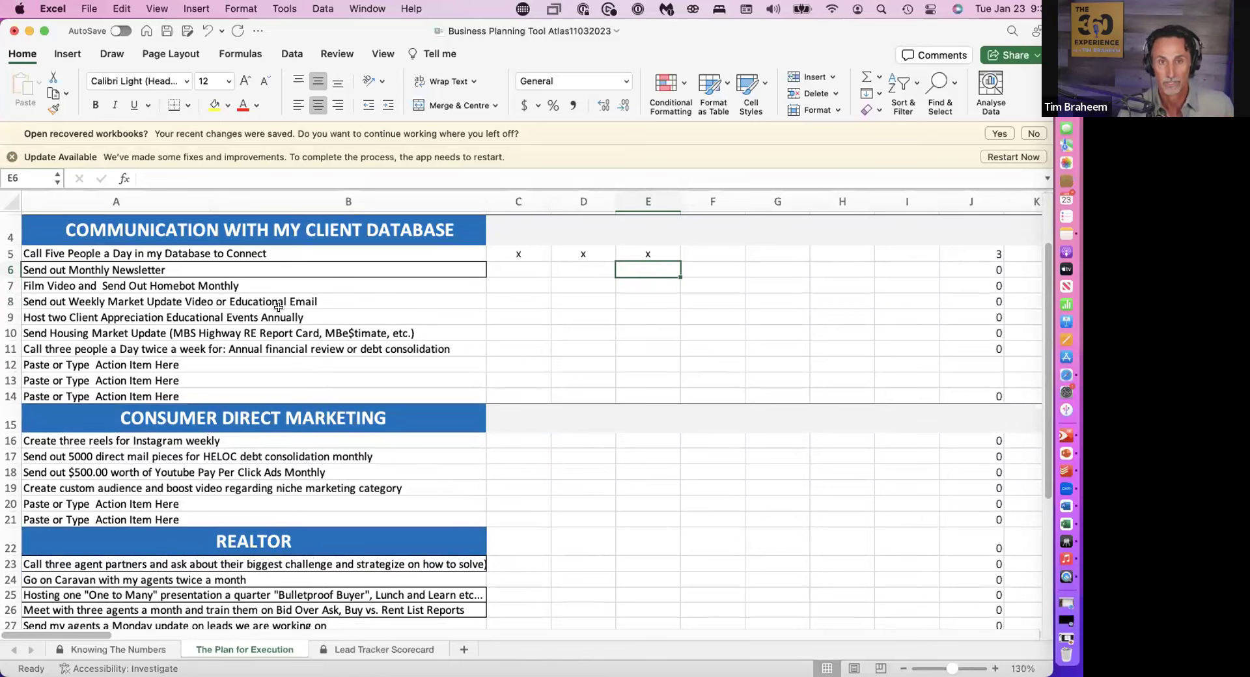
{"action": "scroll", "coordinate": [279, 306], "scroll_direction": "down", "scroll_amount": 5}
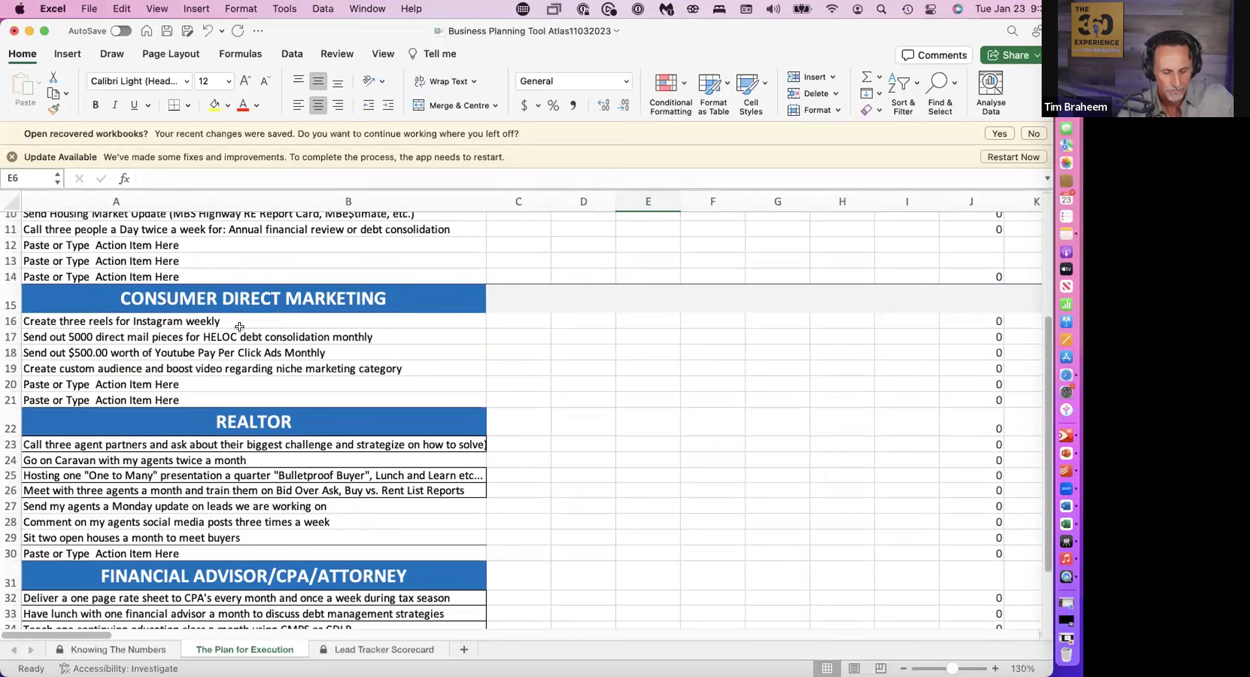
{"action": "left_click", "coordinate": [240, 326]}
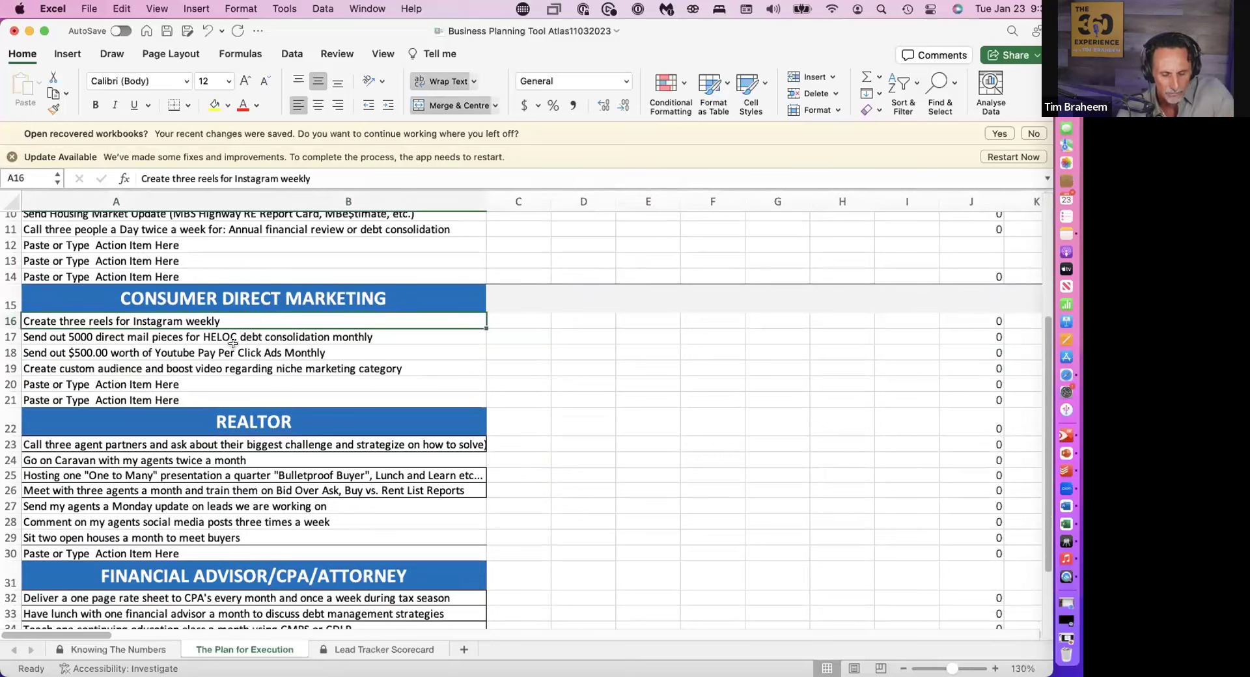
{"action": "left_click", "coordinate": [276, 350]}
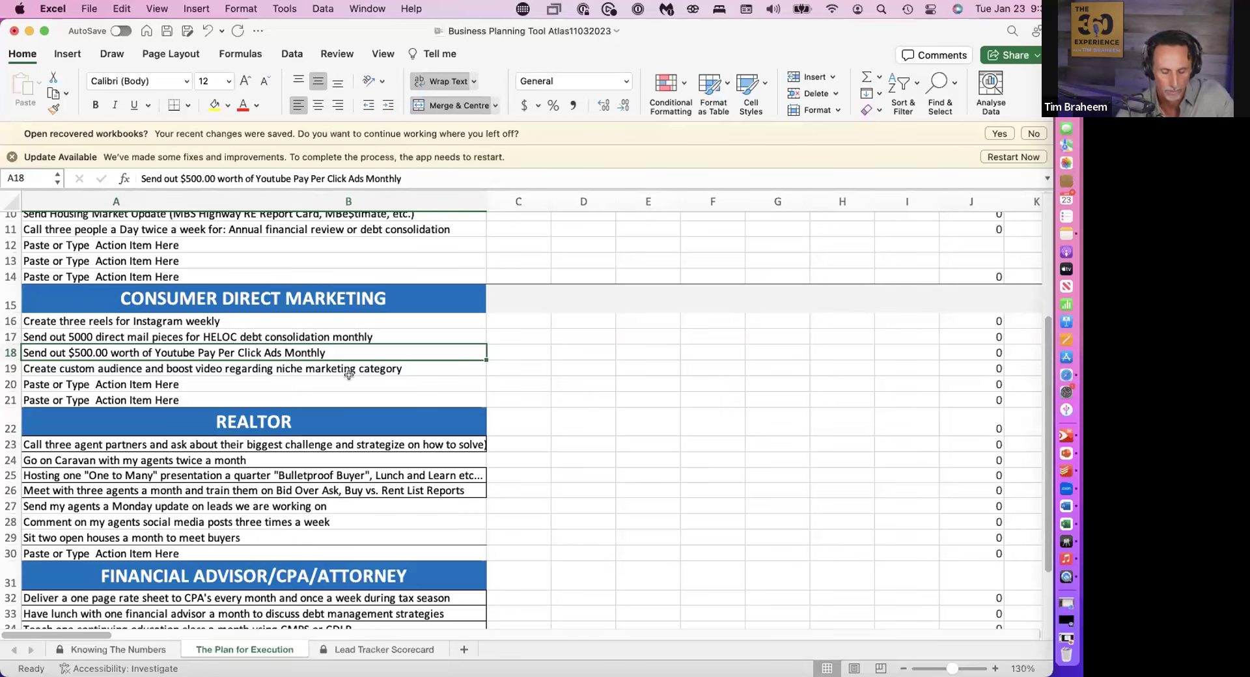
{"action": "scroll", "coordinate": [349, 374], "scroll_direction": "down", "scroll_amount": 5}
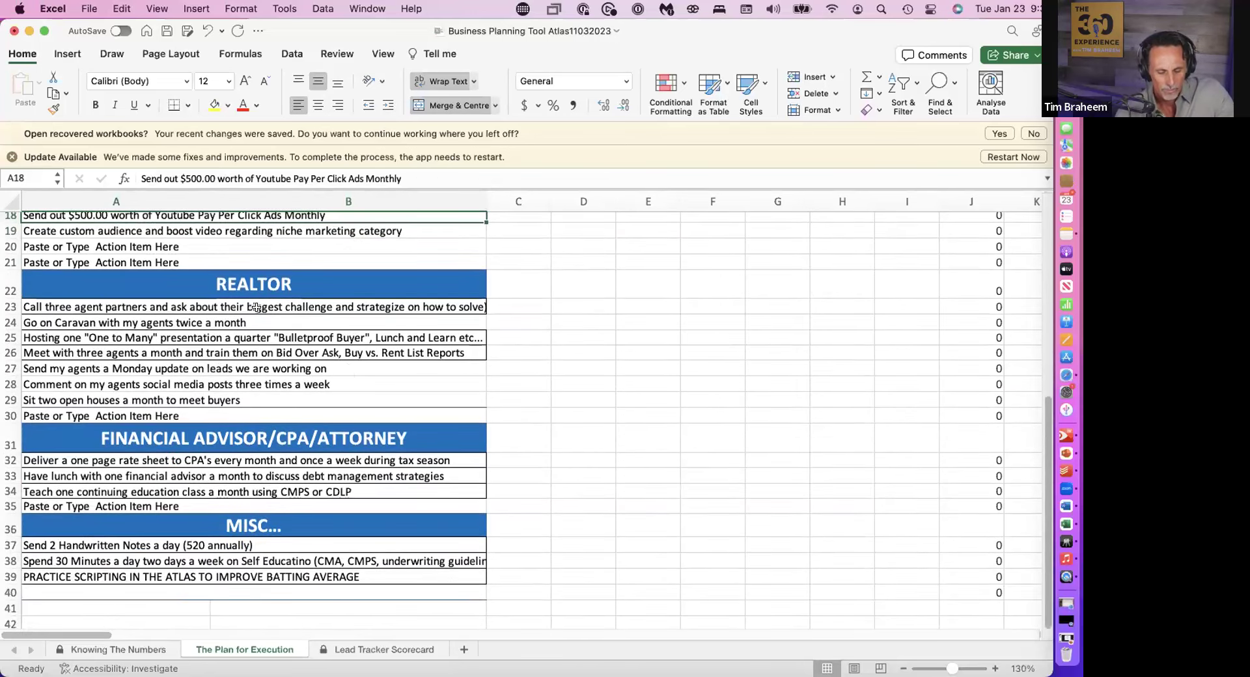
{"action": "left_click", "coordinate": [255, 307]}
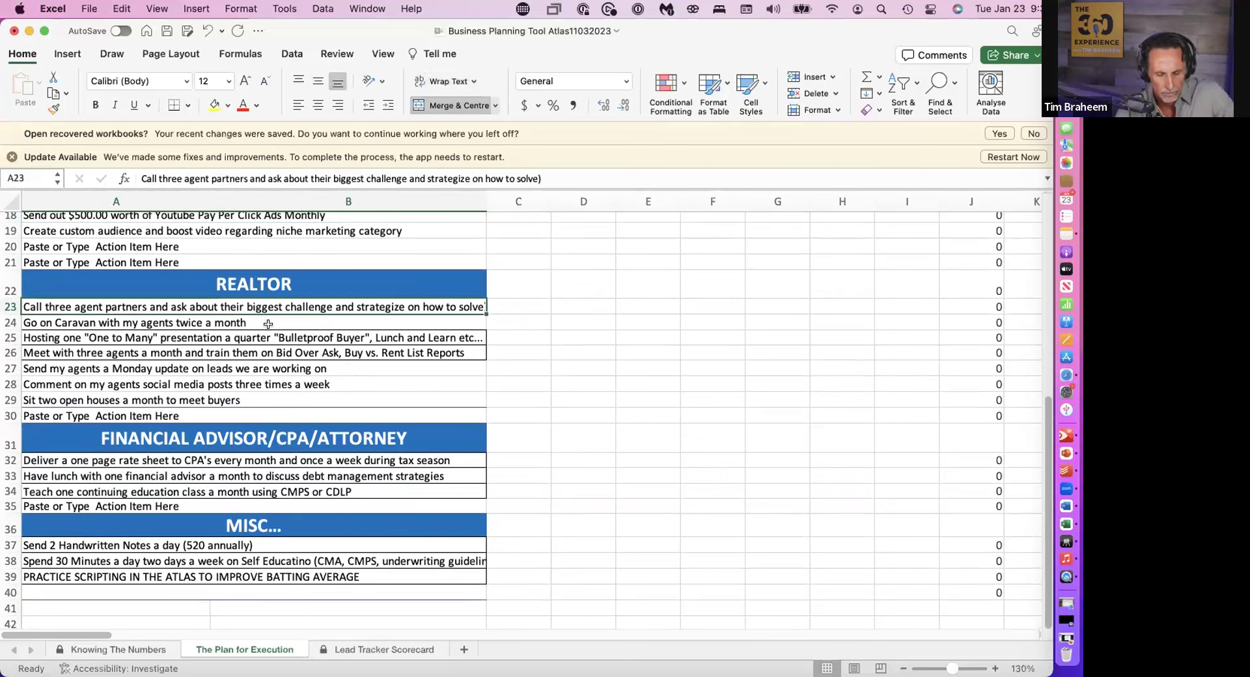
{"action": "left_click", "coordinate": [267, 321]}
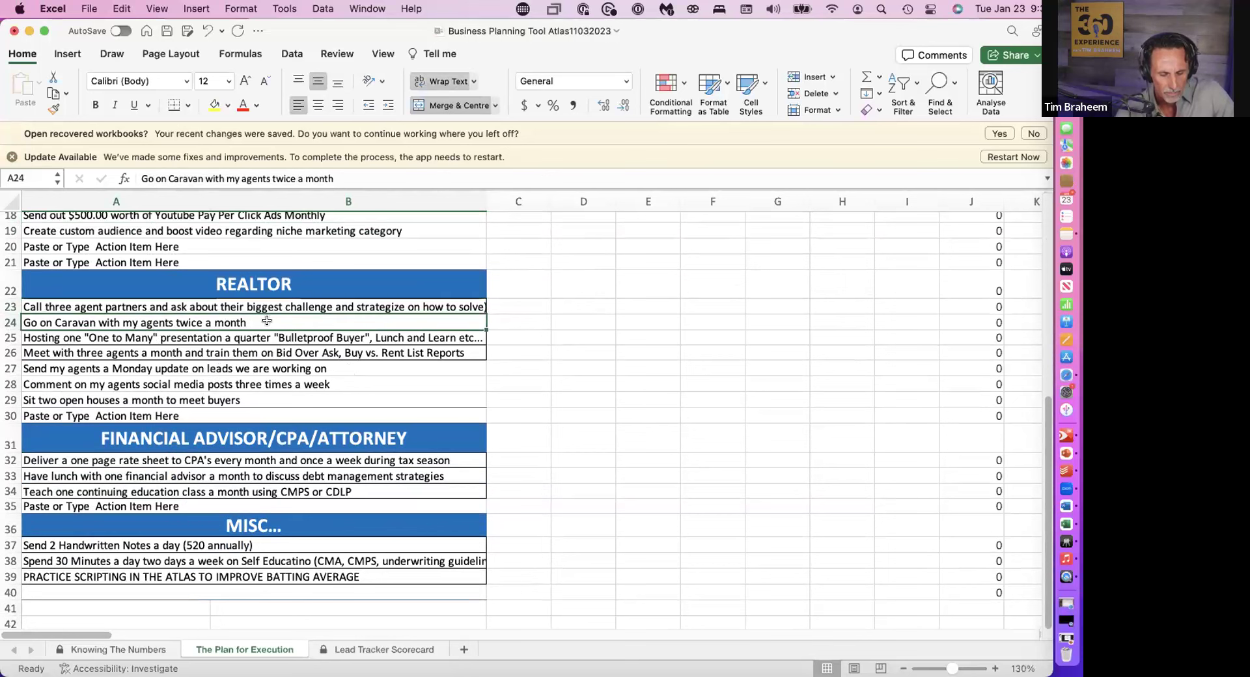
{"action": "left_click", "coordinate": [254, 353]}
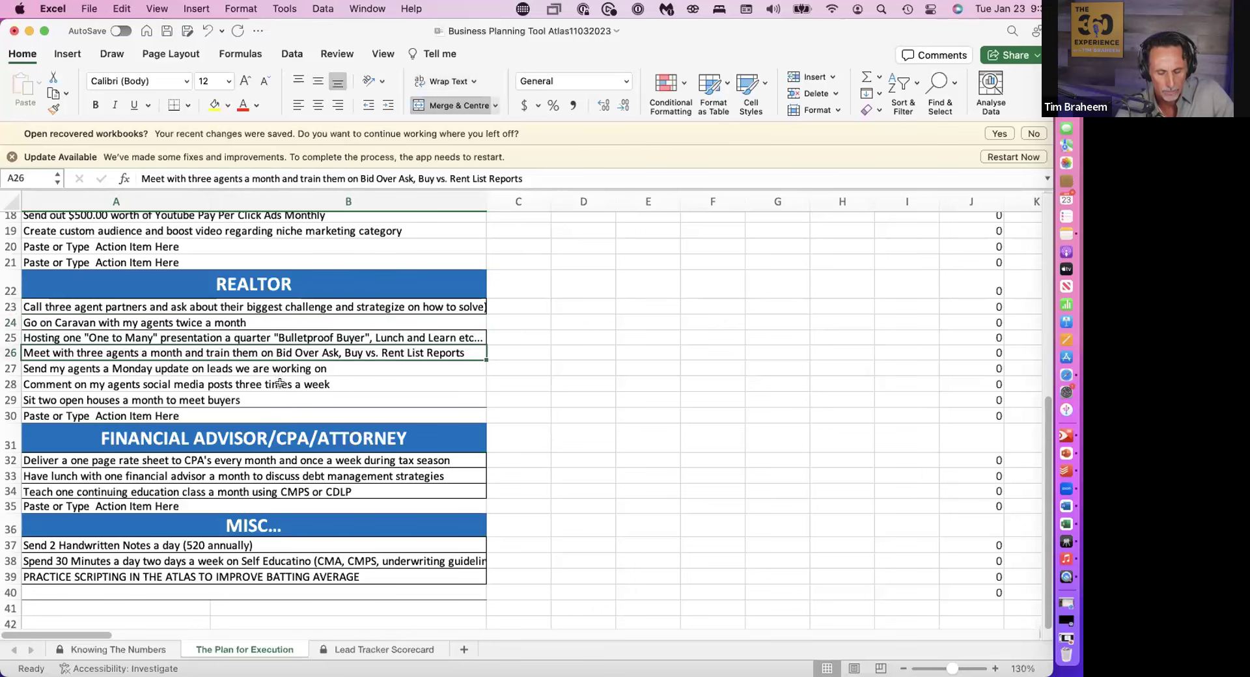
{"action": "scroll", "coordinate": [280, 383], "scroll_direction": "down", "scroll_amount": 3}
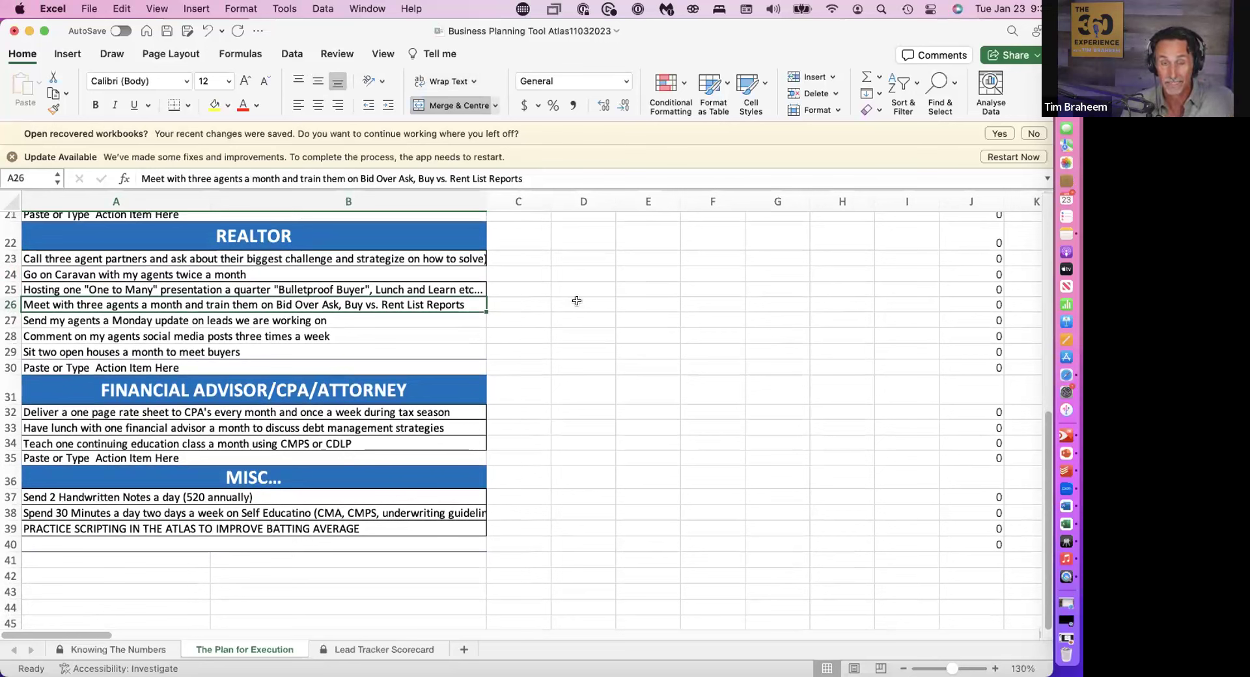
- Review the CPA rate sheet and financial advisor lunch items, plus the handwritten notes and self-education items under MISC
{"action": "left_click", "coordinate": [350, 410]}
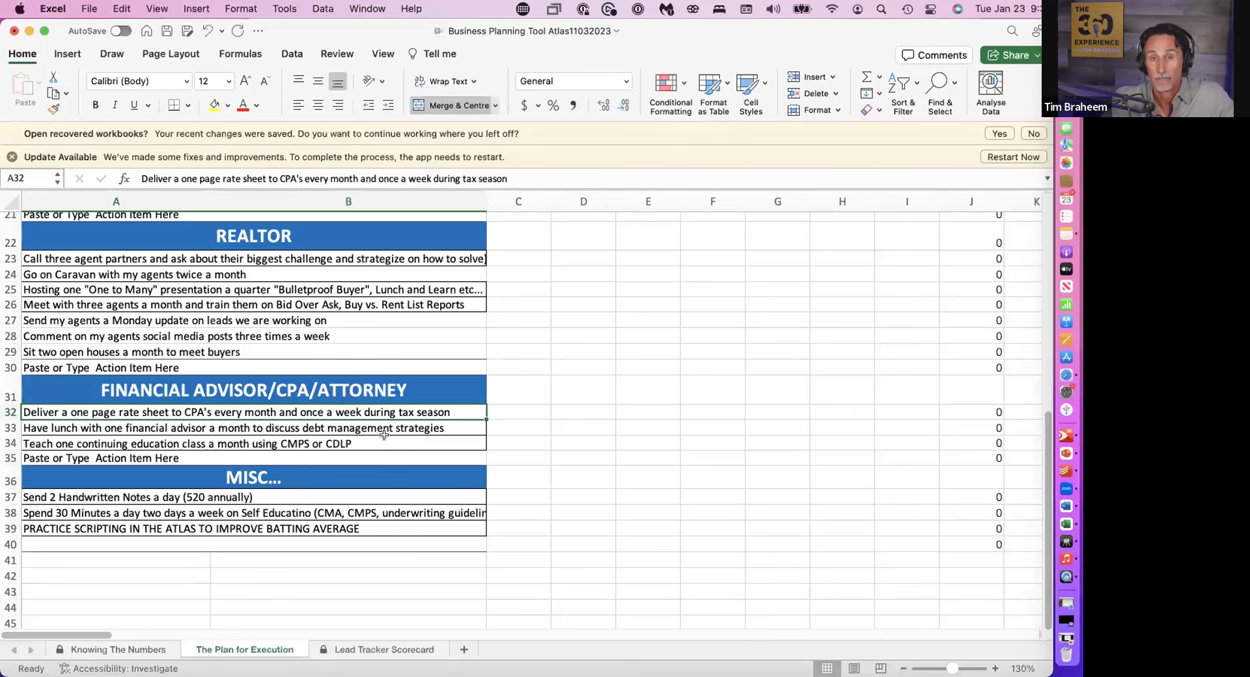
{"action": "left_click", "coordinate": [315, 427]}
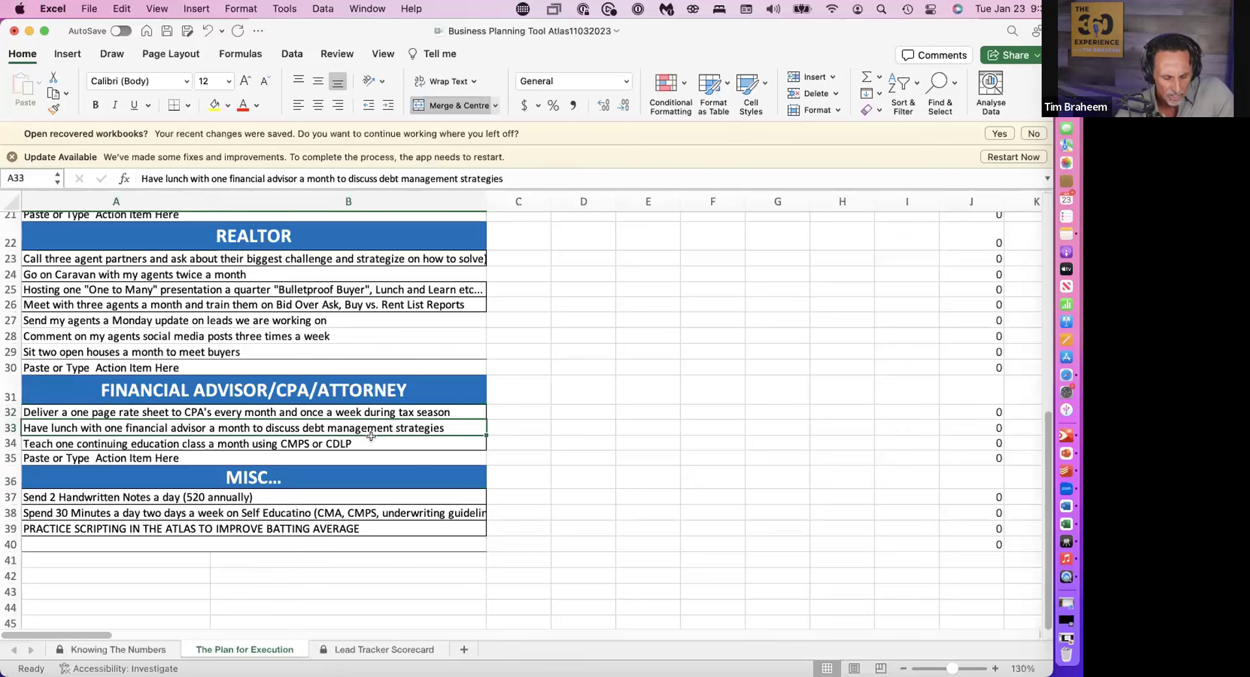
{"action": "scroll", "coordinate": [371, 435], "scroll_direction": "down", "scroll_amount": 3}
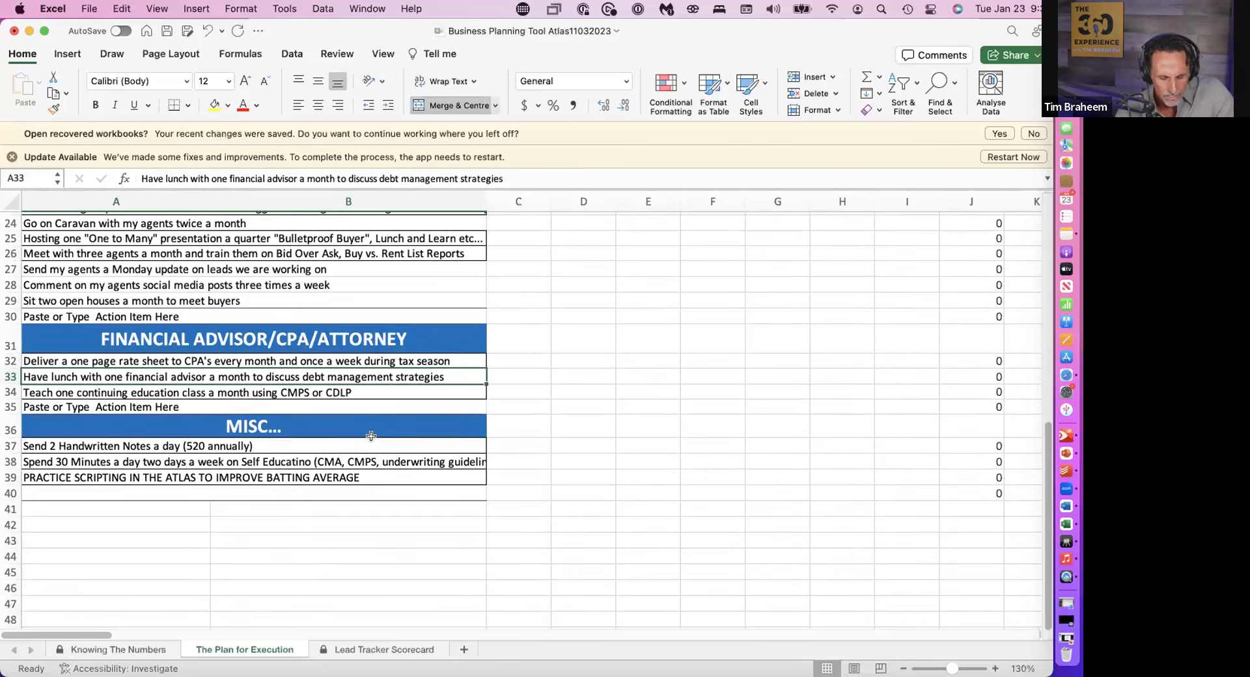
{"action": "scroll", "coordinate": [371, 436], "scroll_direction": "down", "scroll_amount": 5}
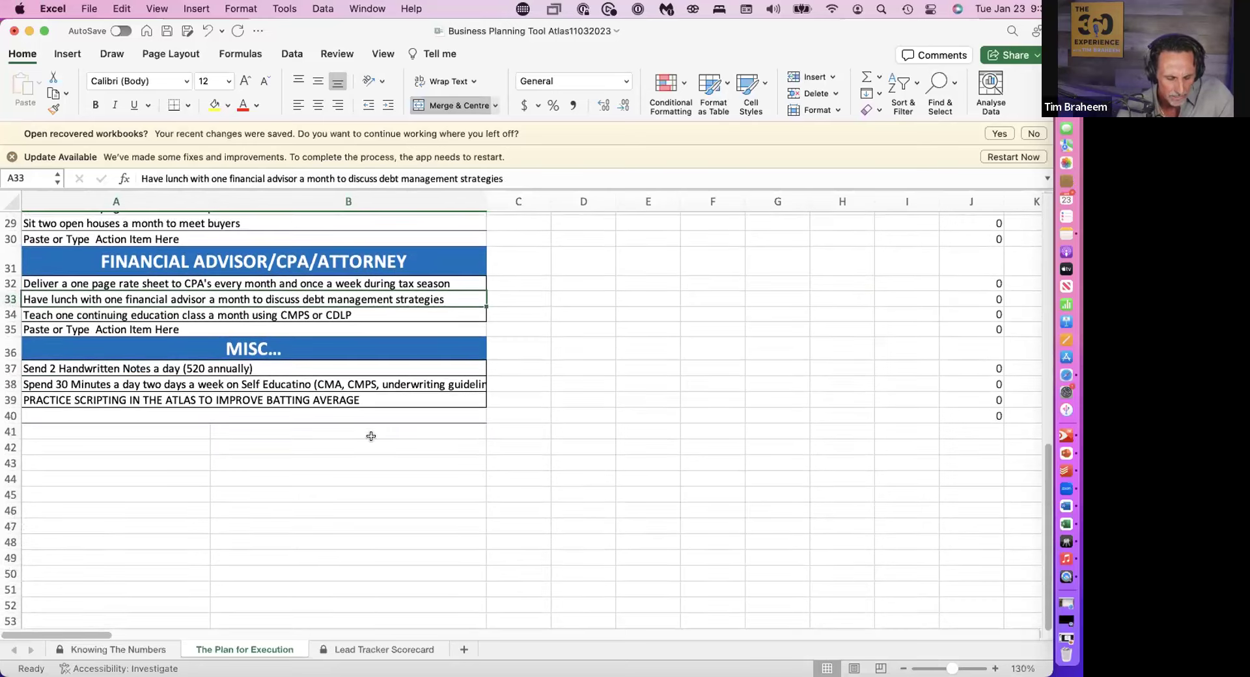
{"action": "left_click", "coordinate": [222, 368]}
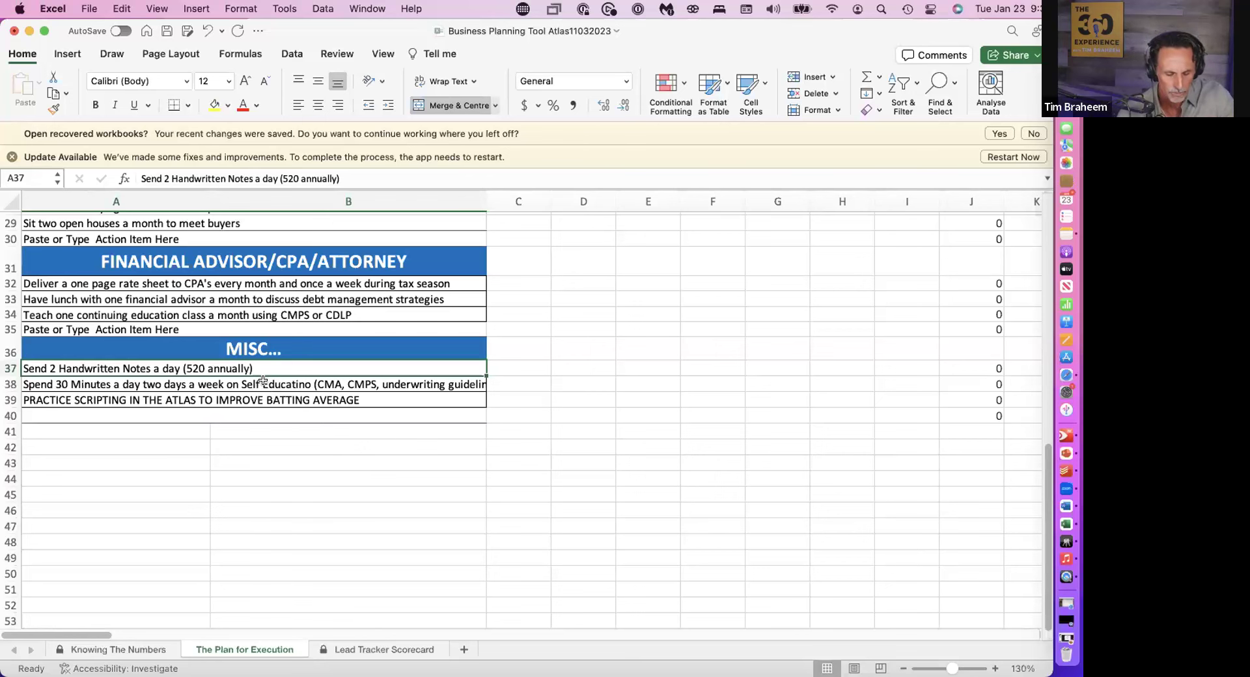
{"action": "left_click", "coordinate": [234, 384]}
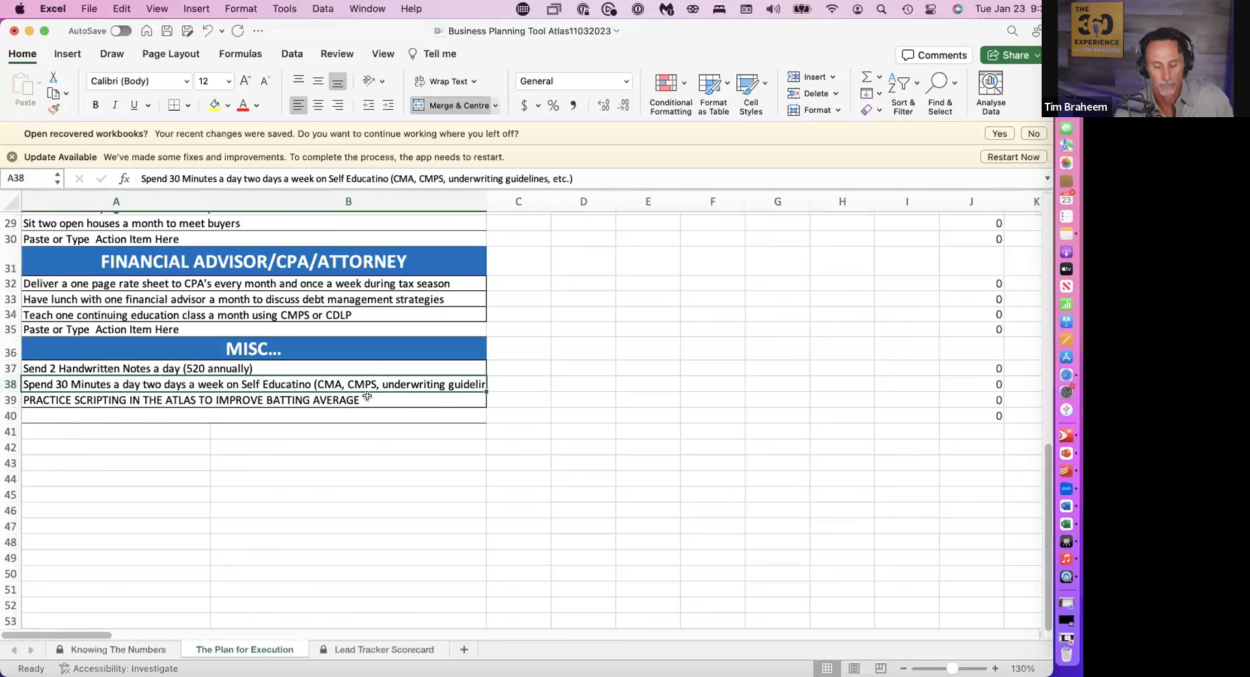
{"action": "scroll", "coordinate": [367, 395], "scroll_direction": "up", "scroll_amount": 10}
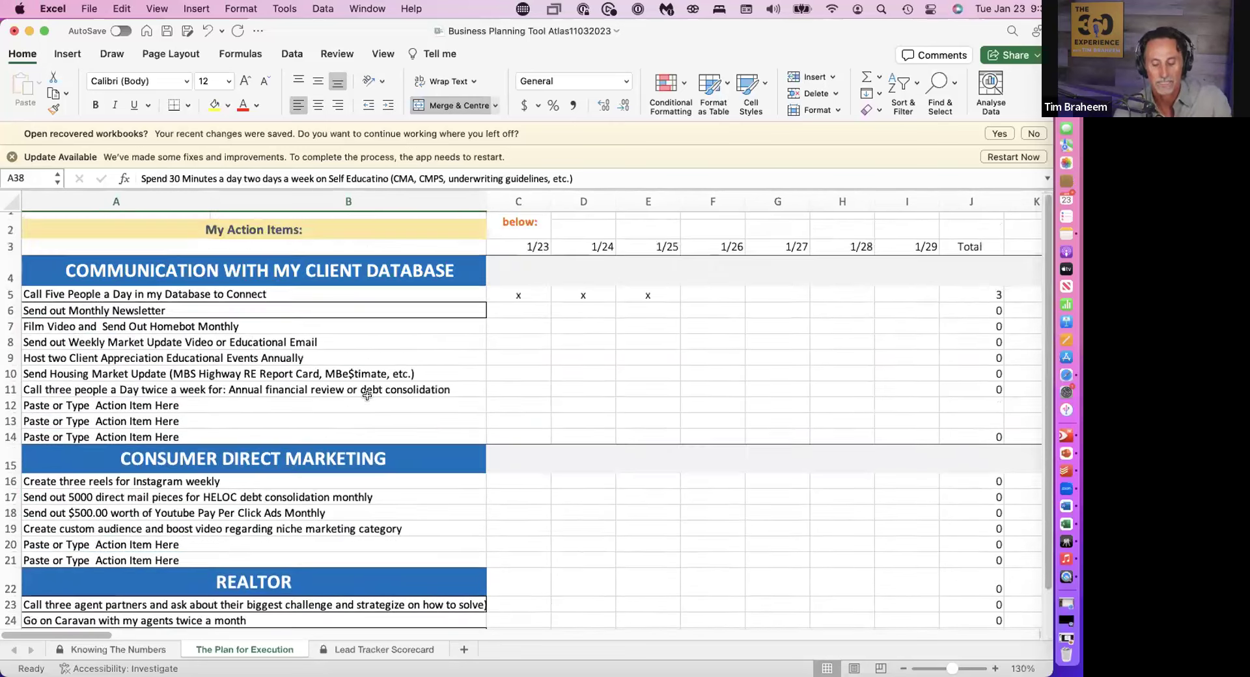
- Open the Lead Tracker Scorecard sheet and examine the January lead columns, the monthly results and the following months' sections
{"action": "scroll", "coordinate": [367, 395], "scroll_direction": "down", "scroll_amount": 1}
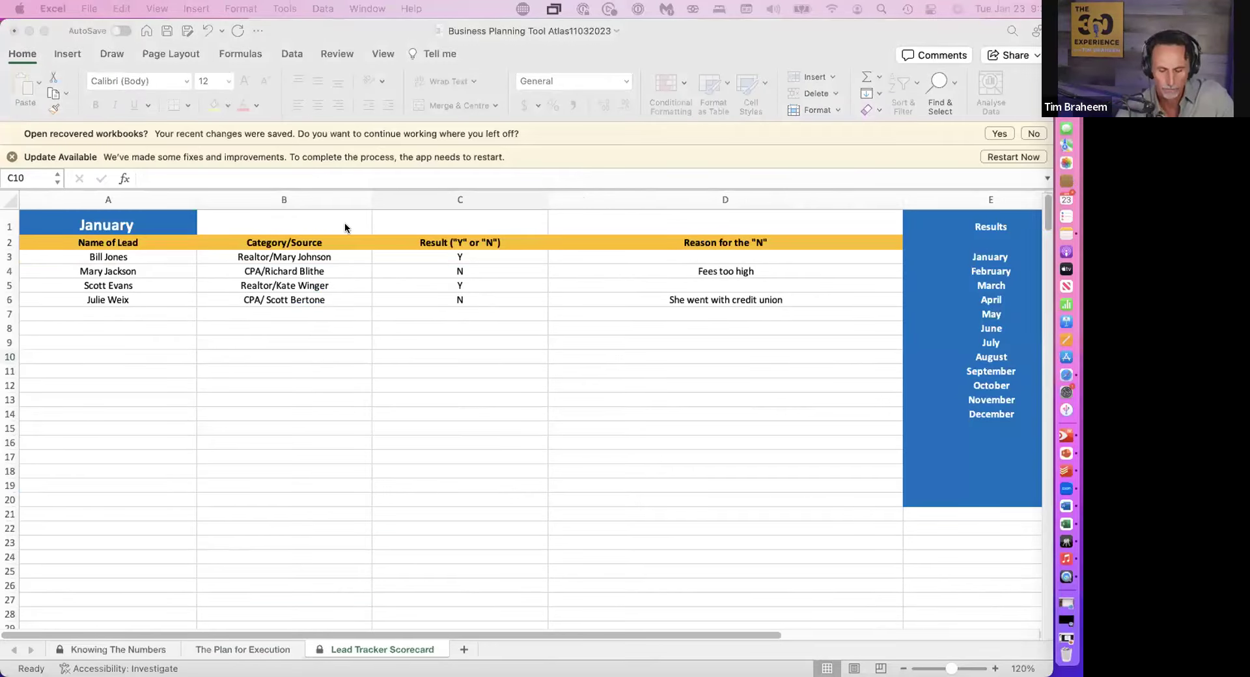
{"action": "scroll", "coordinate": [389, 419], "scroll_direction": "up", "scroll_amount": 1}
{"action": "scroll", "coordinate": [389, 417], "scroll_direction": "down", "scroll_amount": 1}
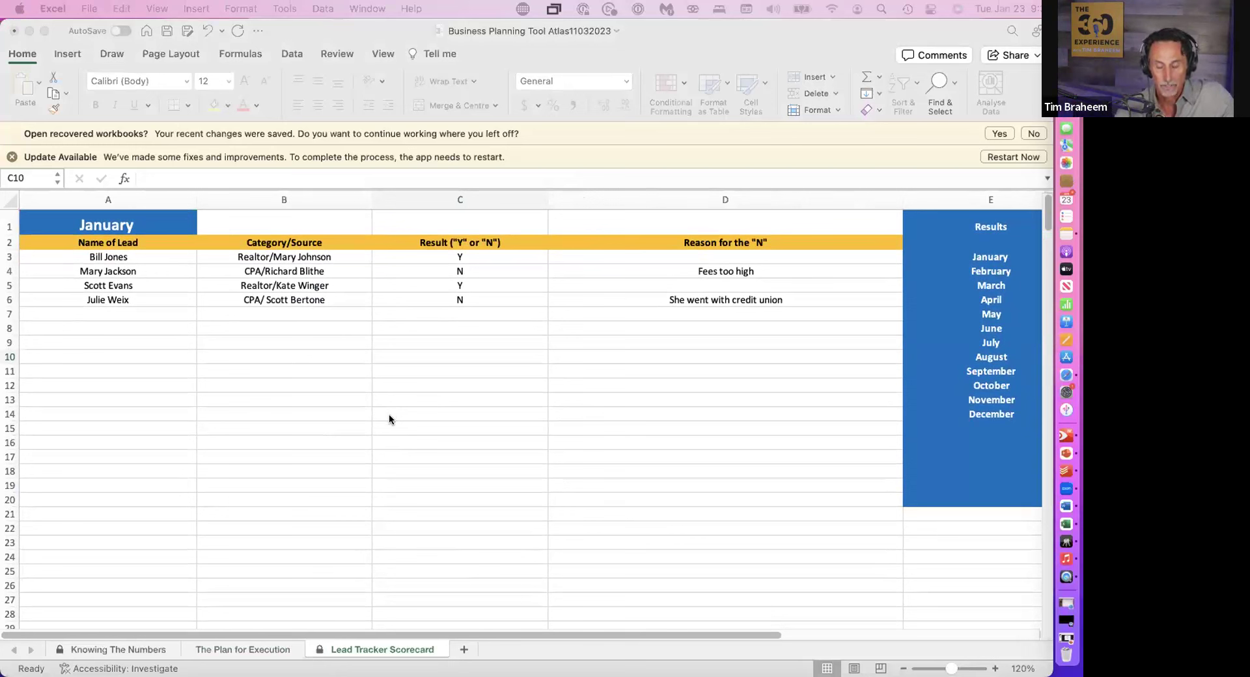
{"action": "scroll", "coordinate": [393, 326], "scroll_direction": "right", "scroll_amount": 5}
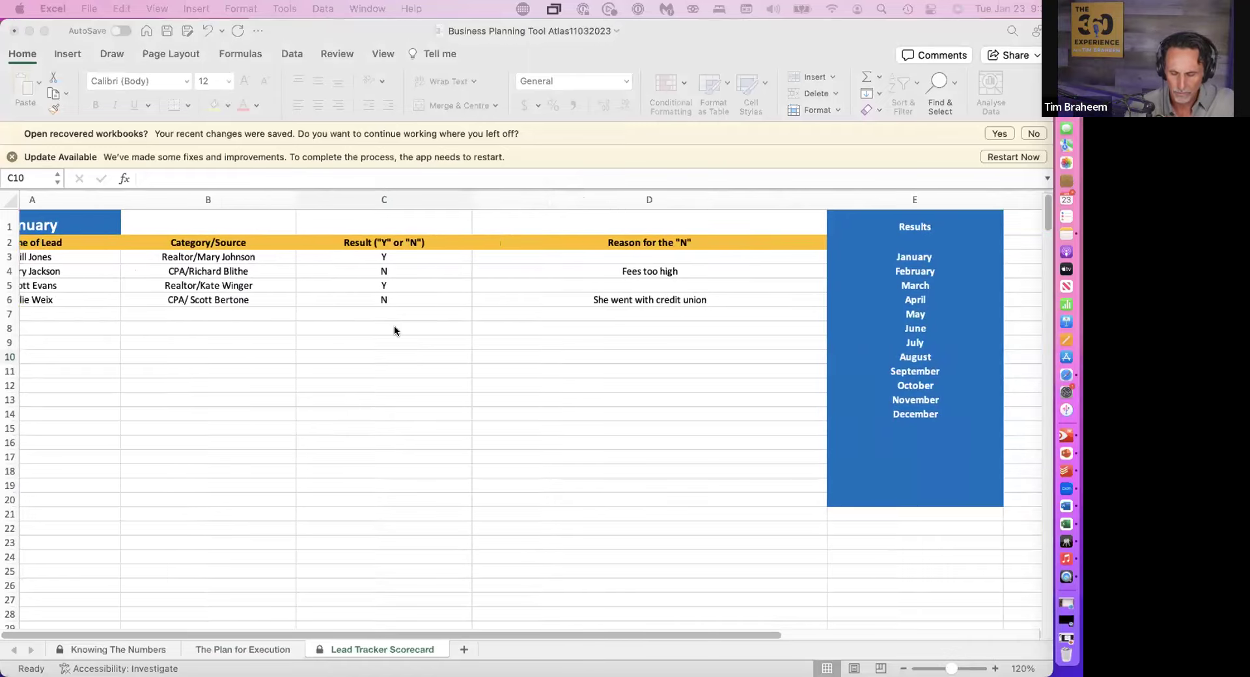
{"action": "scroll", "coordinate": [394, 326], "scroll_direction": "right", "scroll_amount": 3}
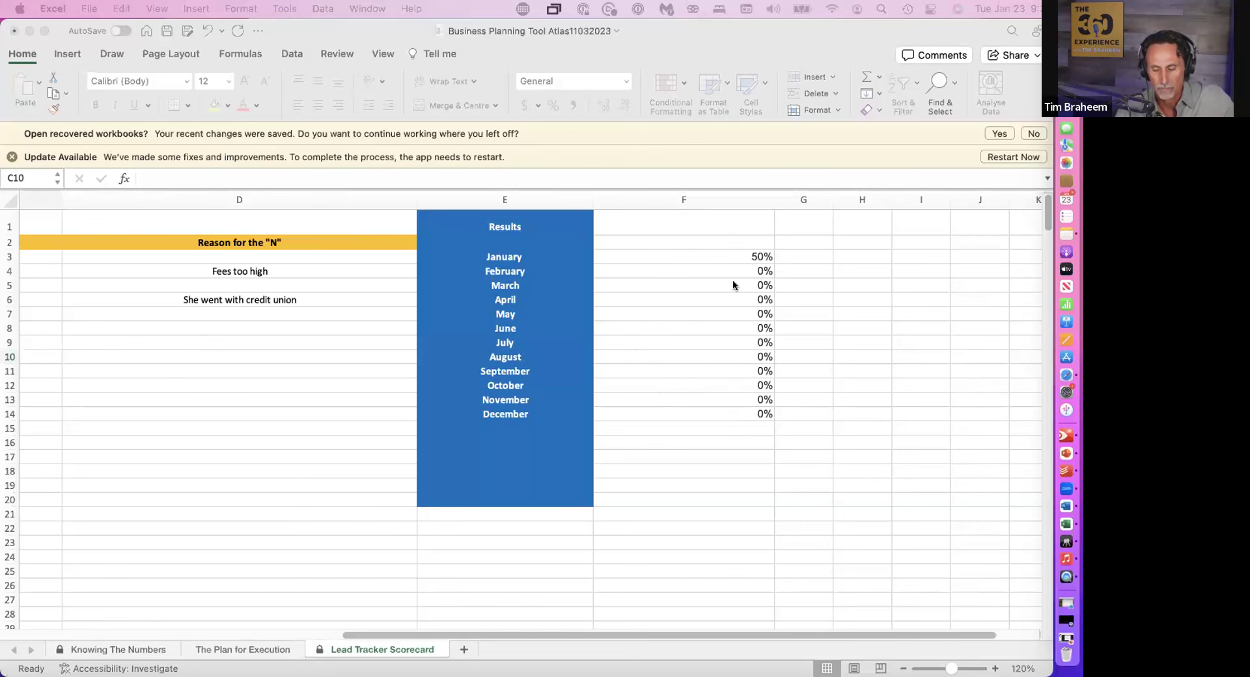
{"action": "scroll", "coordinate": [733, 285], "scroll_direction": "left", "scroll_amount": 10}
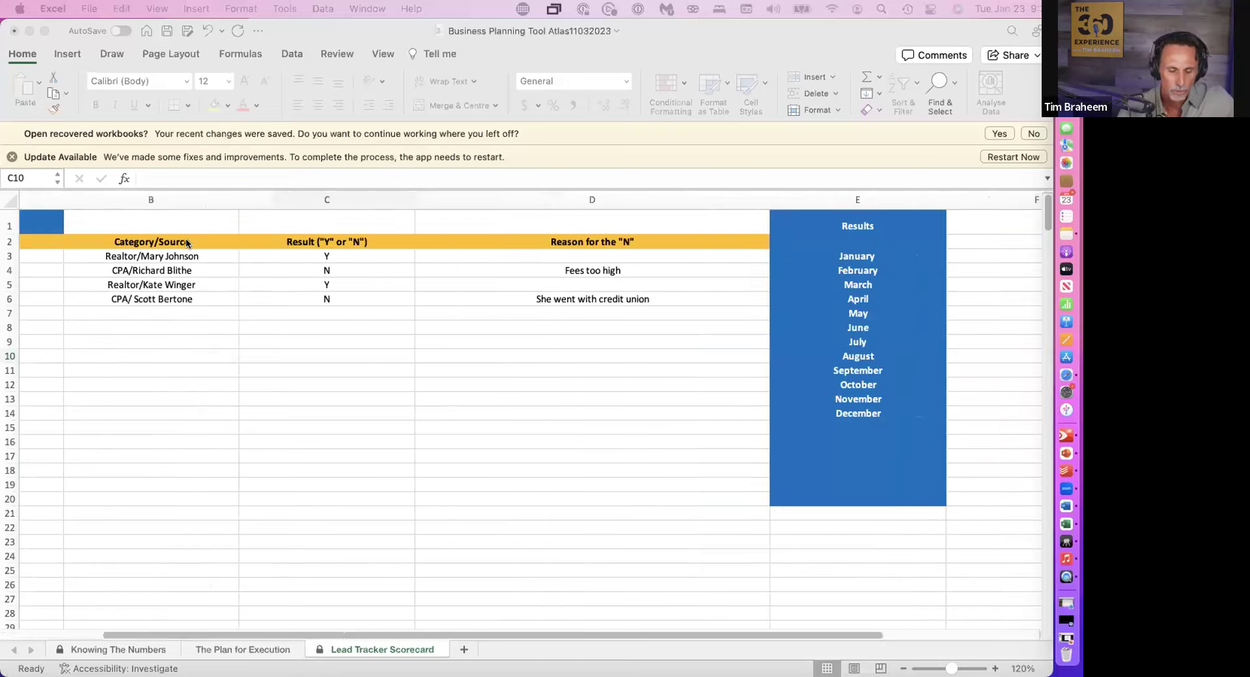
{"action": "scroll", "coordinate": [185, 249], "scroll_direction": "left", "scroll_amount": 2}
{"action": "scroll", "coordinate": [185, 250], "scroll_direction": "down", "scroll_amount": 10}
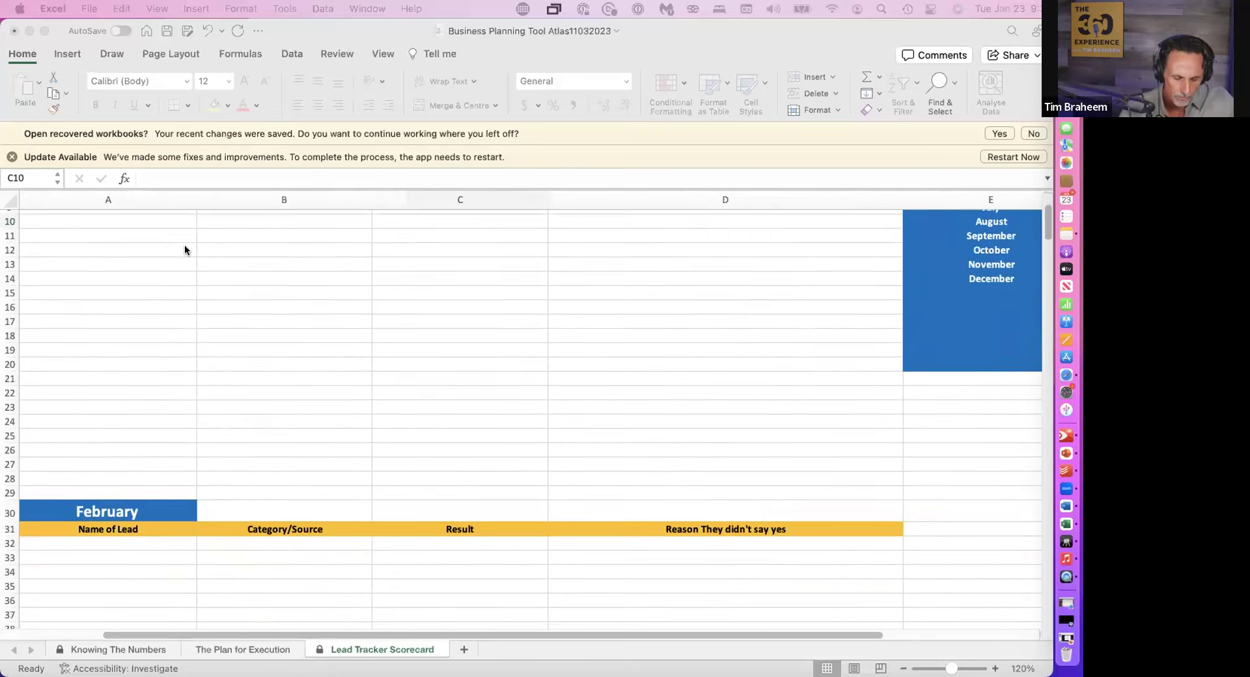
{"action": "scroll", "coordinate": [185, 249], "scroll_direction": "down", "scroll_amount": 10}
{"action": "scroll", "coordinate": [185, 249], "scroll_direction": "up", "scroll_amount": 20}
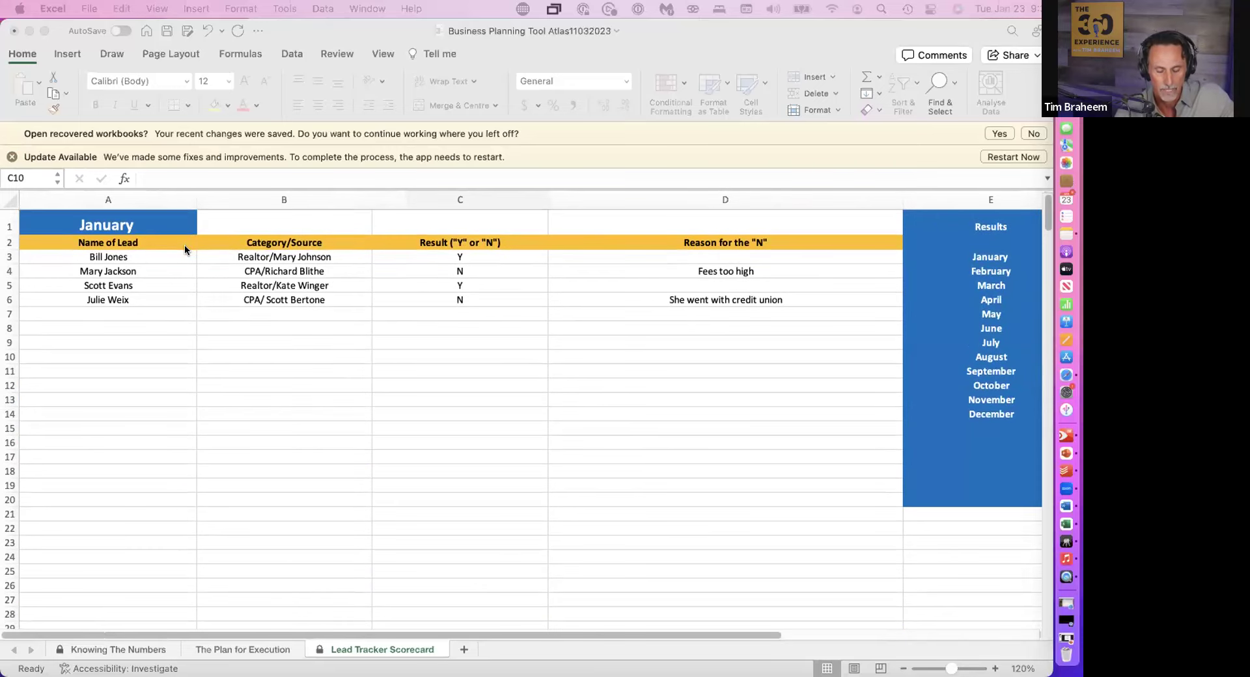
- Select the first January lead's name and compare the lead outcomes with the January percentage in the results
{"action": "left_click", "coordinate": [138, 257]}
{"action": "left_click", "coordinate": [138, 257]}
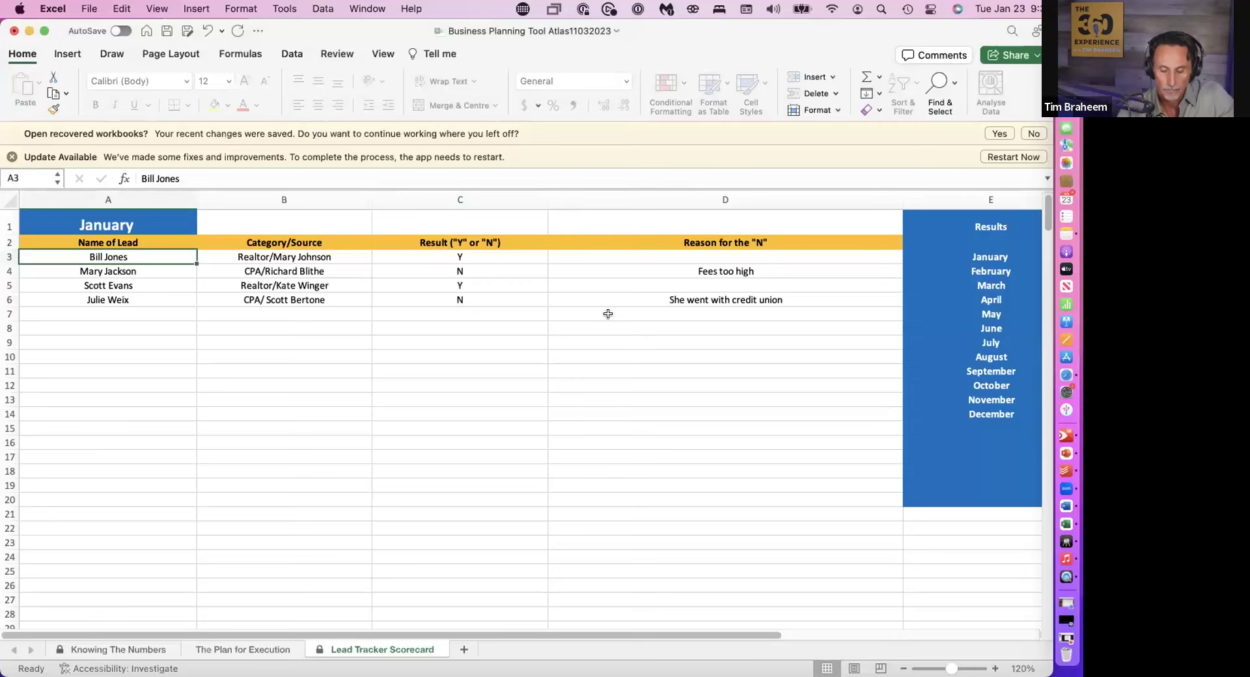
{"action": "scroll", "coordinate": [608, 313], "scroll_direction": "right", "scroll_amount": 10}
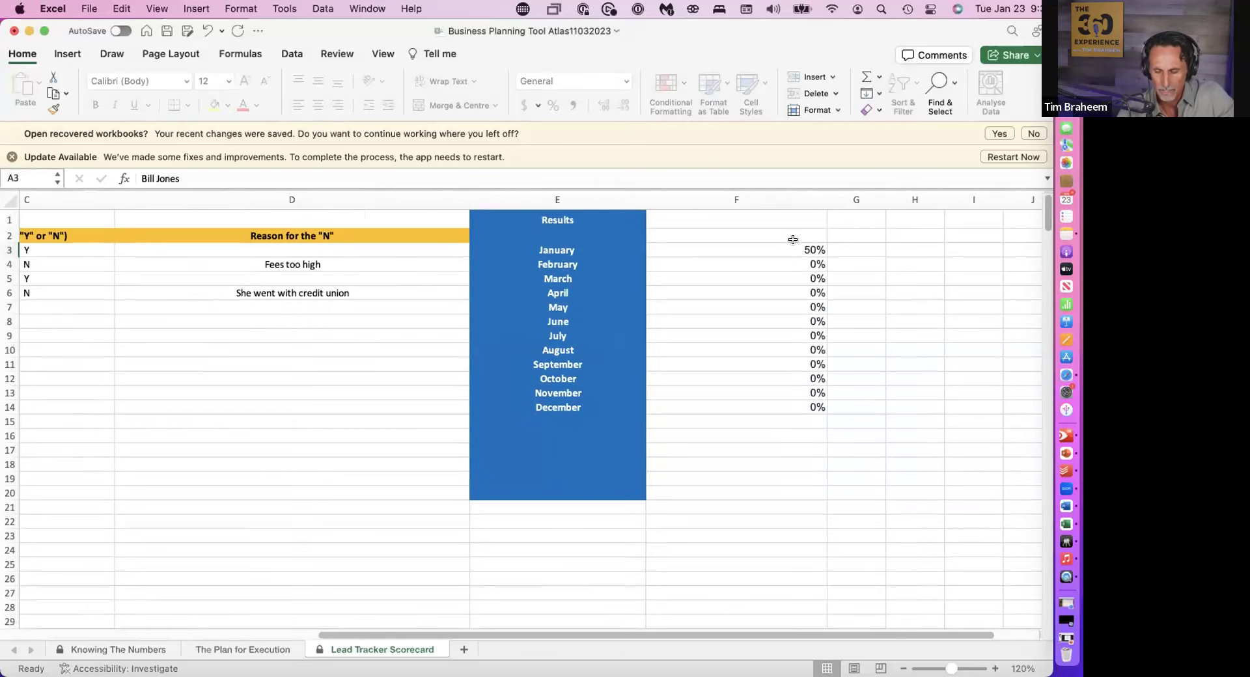
{"action": "scroll", "coordinate": [762, 254], "scroll_direction": "left", "scroll_amount": 10}
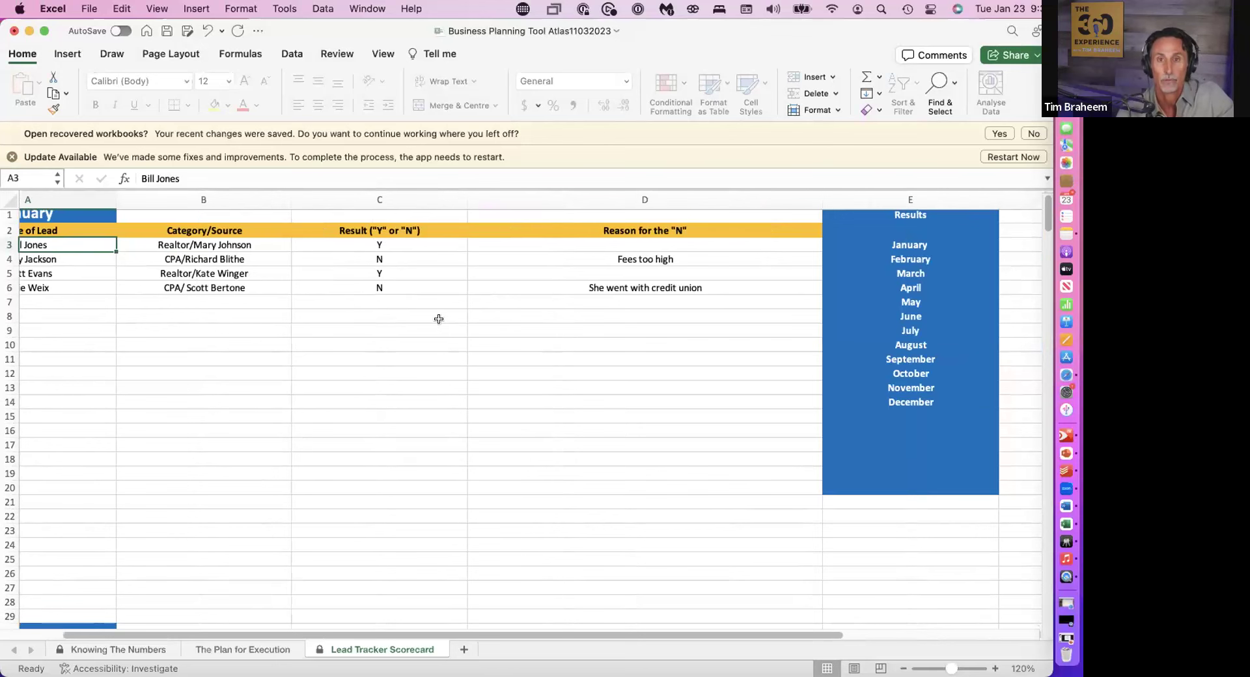
{"action": "scroll", "coordinate": [460, 340], "scroll_direction": "left", "scroll_amount": 3}
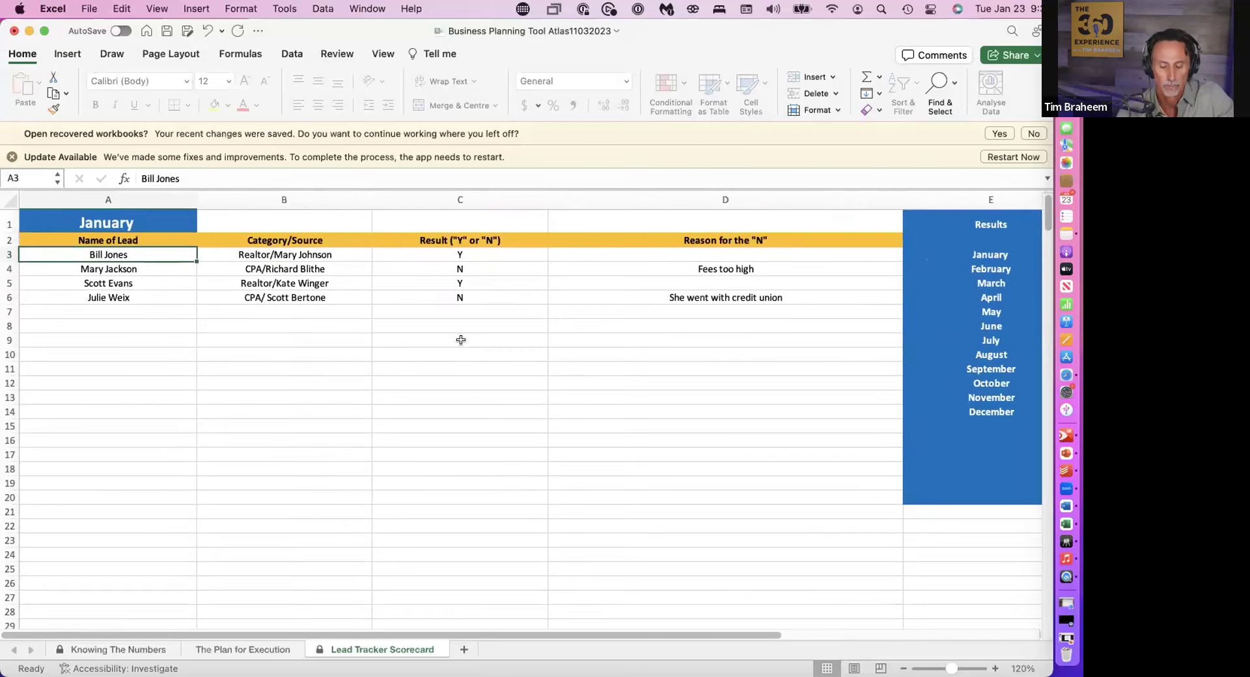
- Inspect the second January lead's name and reason for the "N", and the fourth lead's result
{"action": "left_click", "coordinate": [170, 270]}
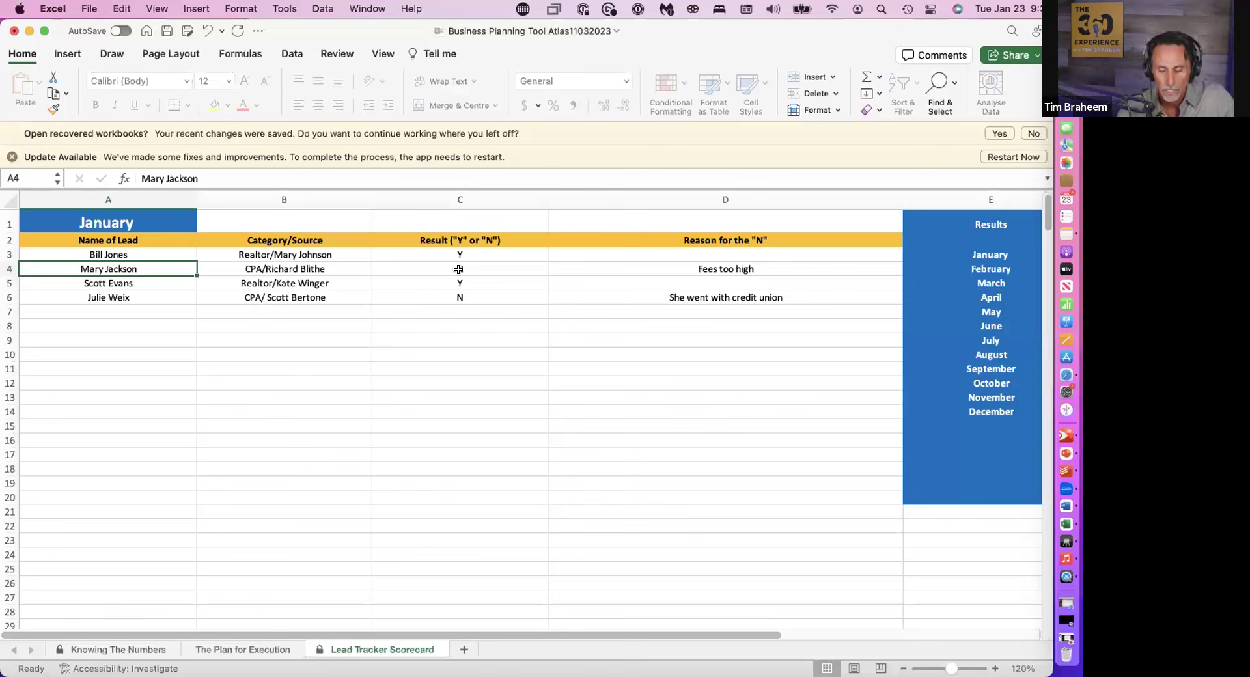
{"action": "left_click", "coordinate": [768, 269]}
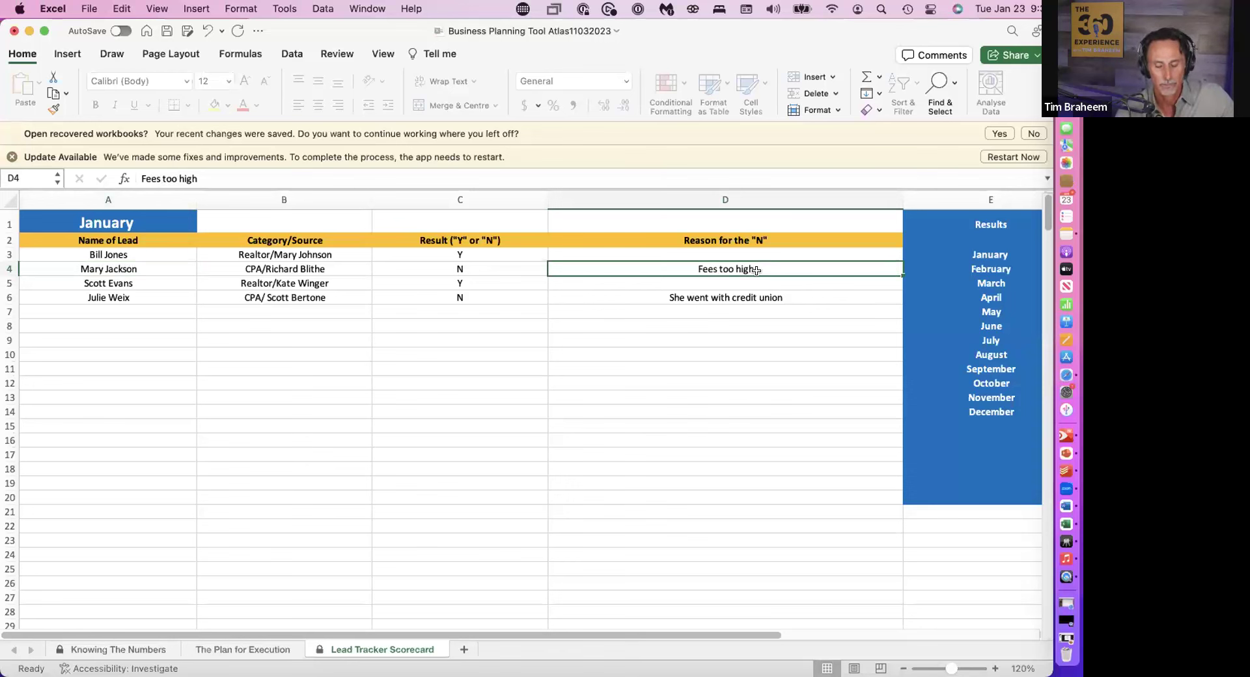
{"action": "left_click", "coordinate": [502, 296]}
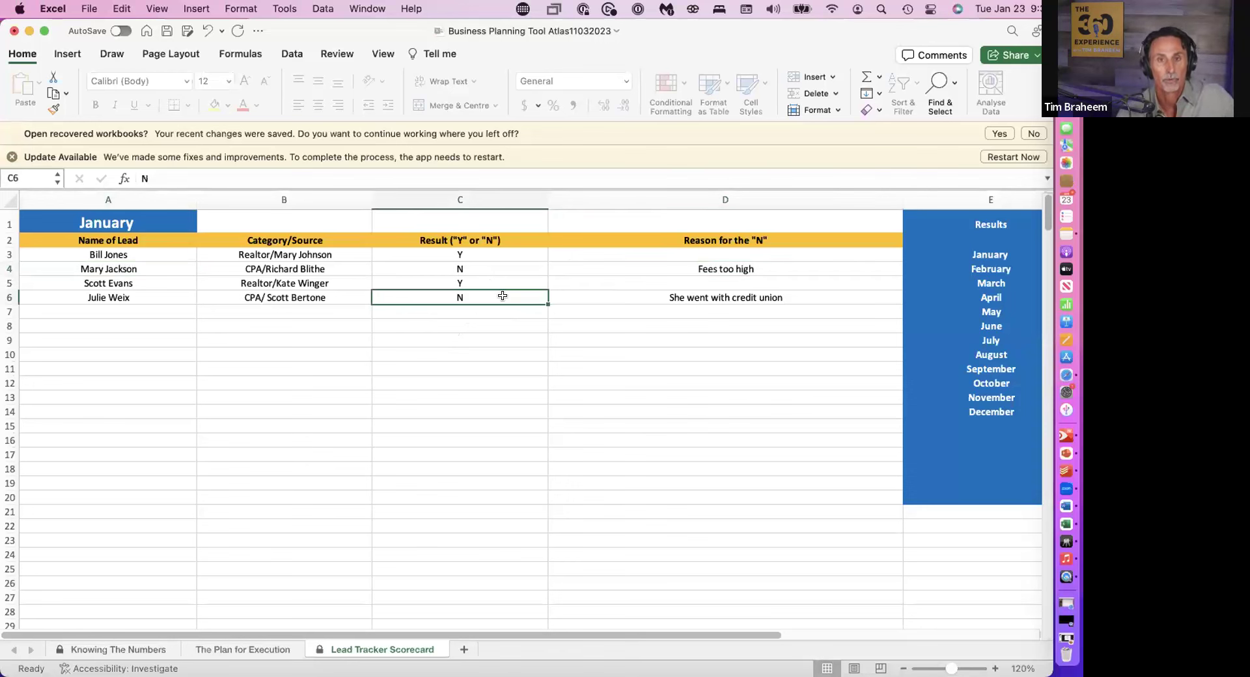